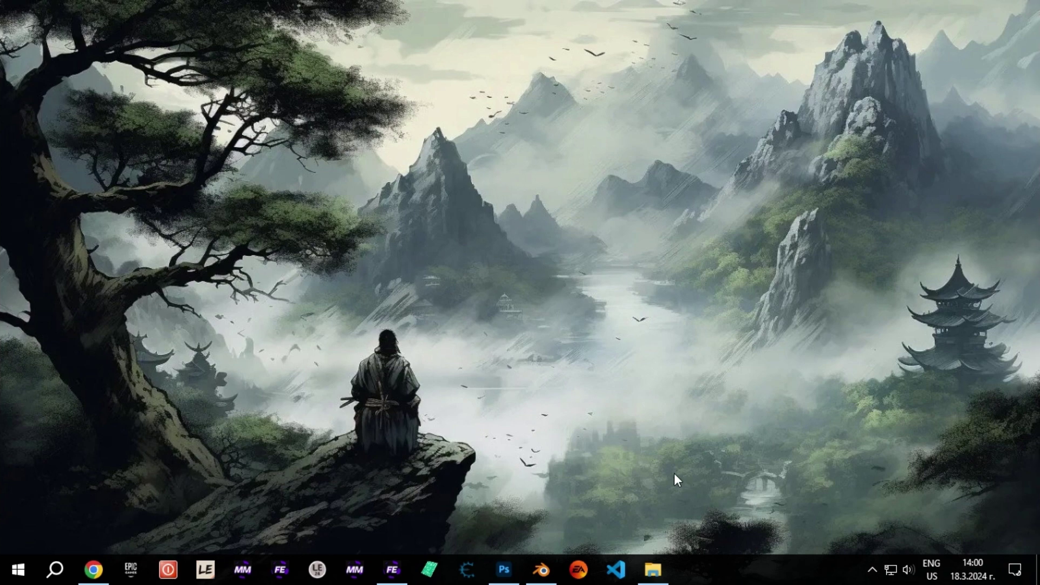
Step: Open the FC24 Clothes Preview folder and look through the clothing thumbnails for an item to edit, down to the item_122025 jackets
{"action": "left_click", "coordinate": [653, 570]}
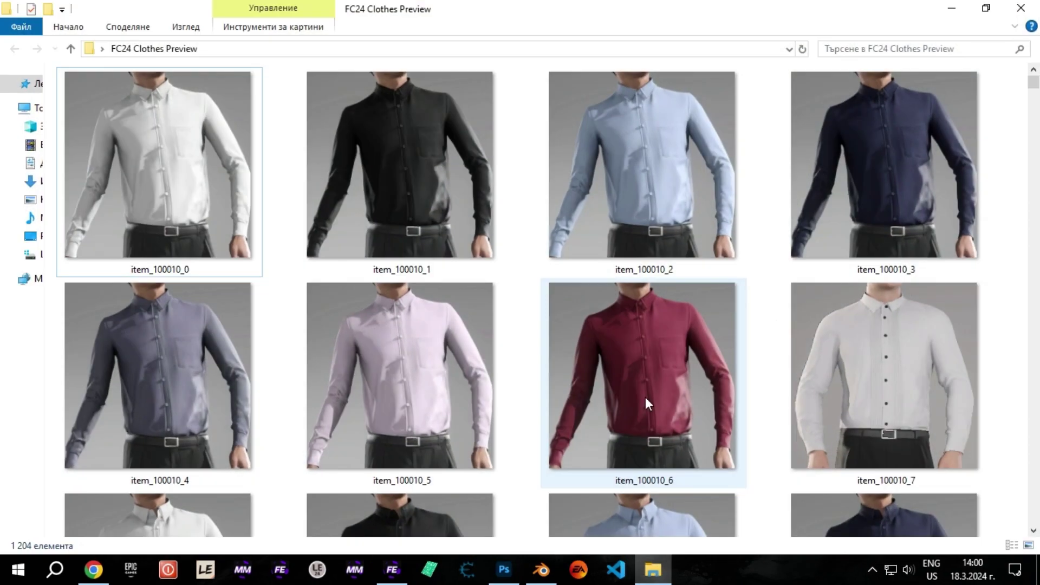
{"action": "scroll", "coordinate": [991, 192], "scroll_direction": "down", "scroll_amount": 3}
{"action": "scroll", "coordinate": [886, 219], "scroll_direction": "down", "scroll_amount": 7}
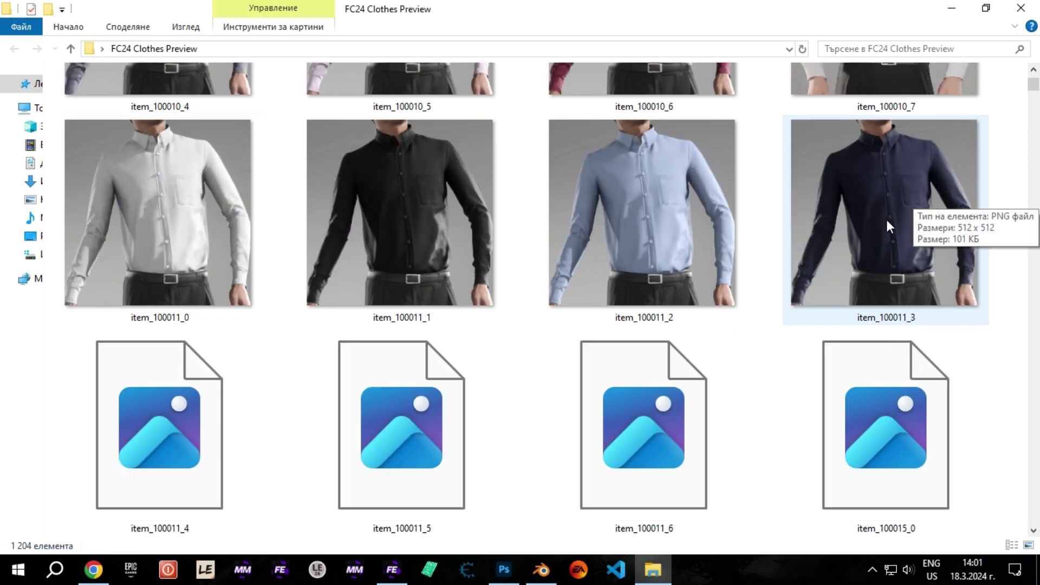
{"action": "scroll", "coordinate": [731, 228], "scroll_direction": "down", "scroll_amount": 2}
{"action": "scroll", "coordinate": [735, 245], "scroll_direction": "down", "scroll_amount": 10}
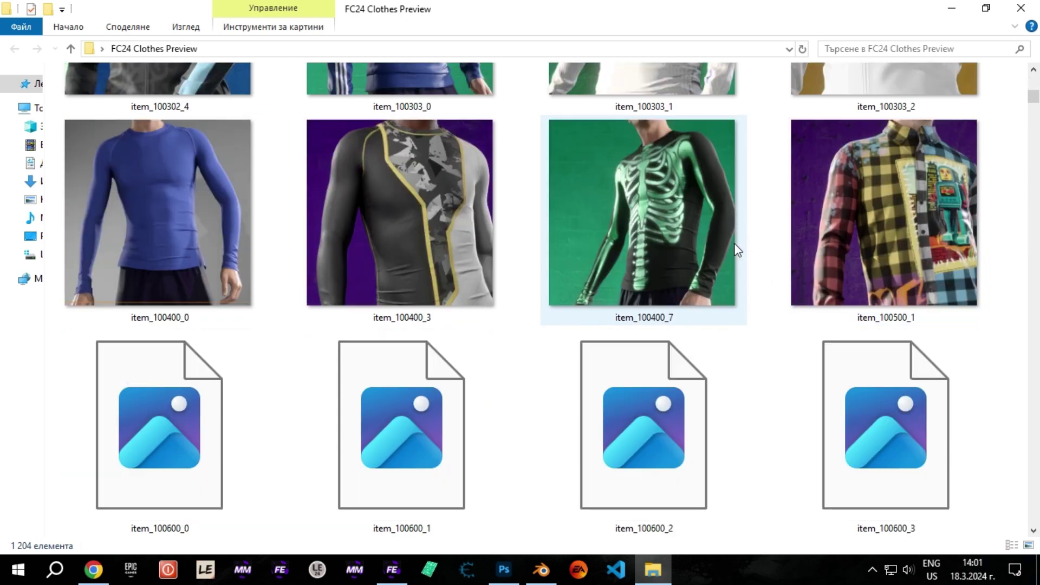
{"action": "scroll", "coordinate": [741, 249], "scroll_direction": "down", "scroll_amount": 2}
{"action": "scroll", "coordinate": [792, 258], "scroll_direction": "down", "scroll_amount": 8}
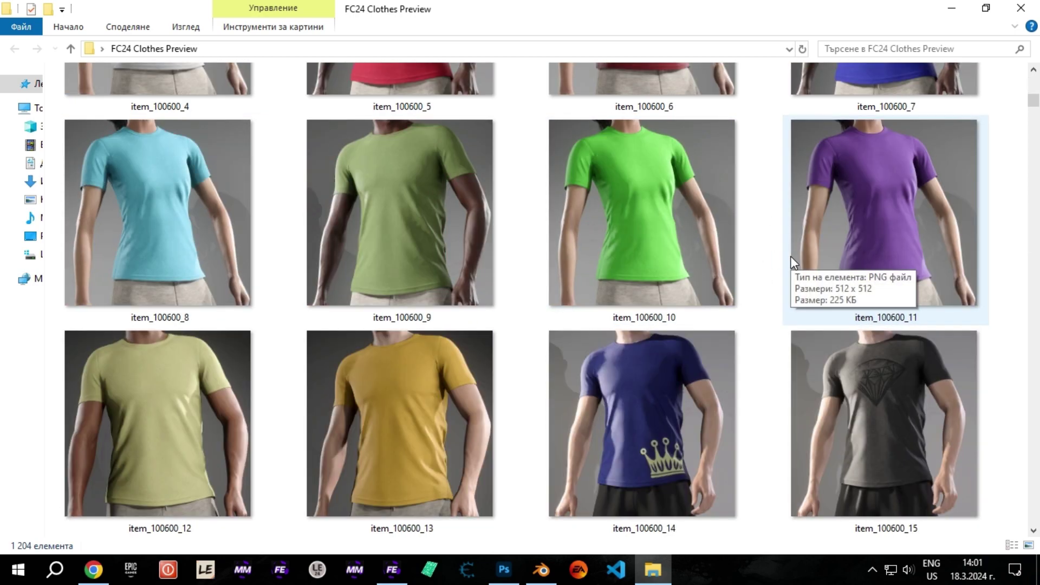
{"action": "scroll", "coordinate": [810, 276], "scroll_direction": "down", "scroll_amount": 4}
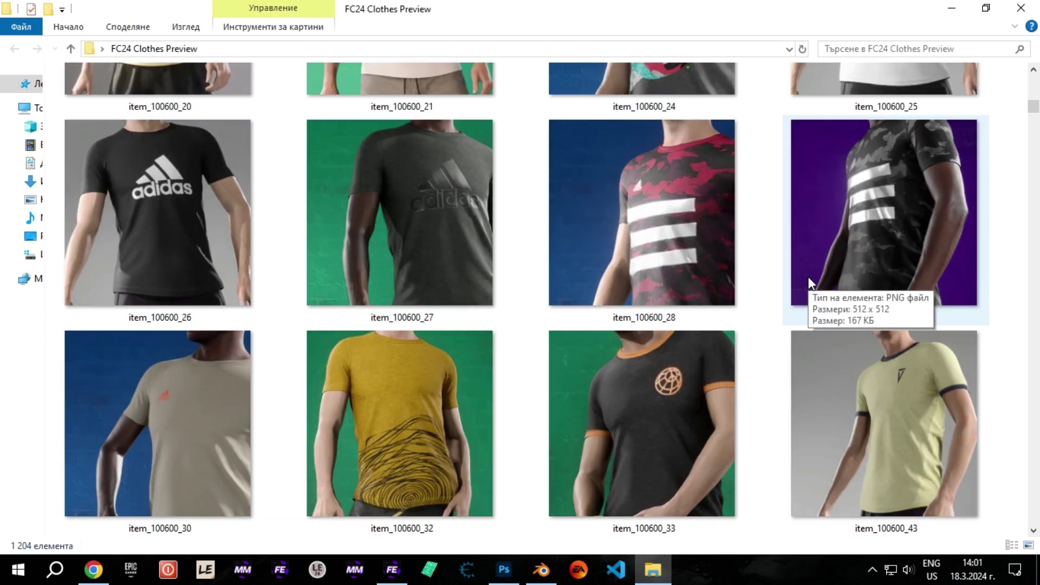
{"action": "scroll", "coordinate": [697, 279], "scroll_direction": "down", "scroll_amount": 4}
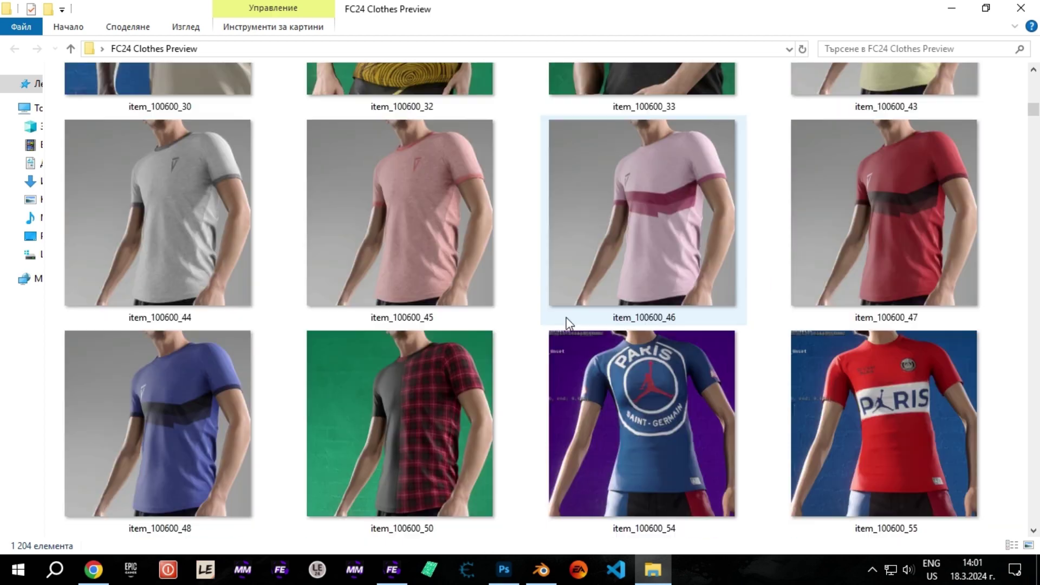
{"action": "scroll", "coordinate": [567, 319], "scroll_direction": "down", "scroll_amount": 8}
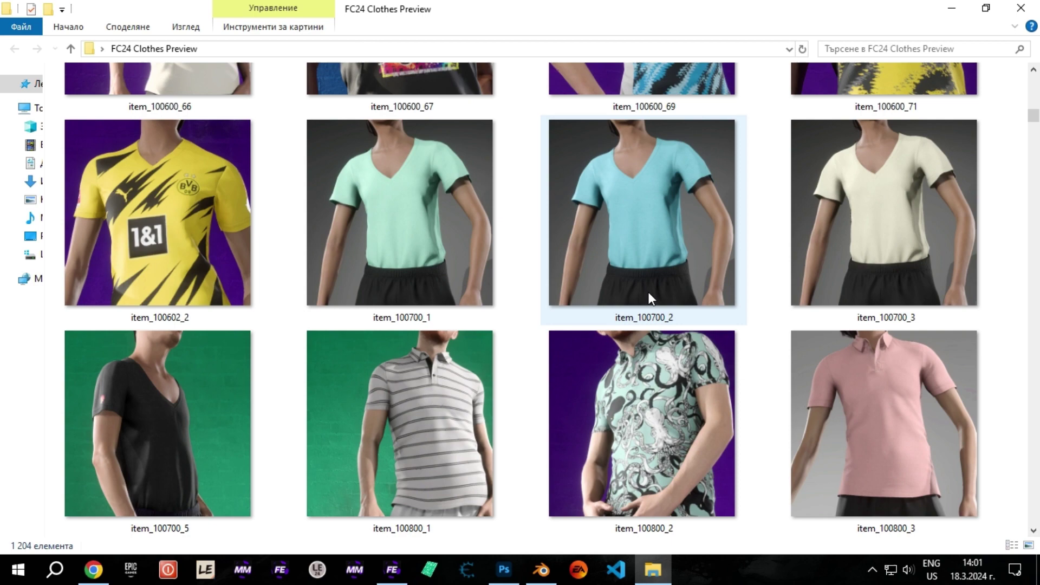
{"action": "scroll", "coordinate": [648, 292], "scroll_direction": "down", "scroll_amount": 6}
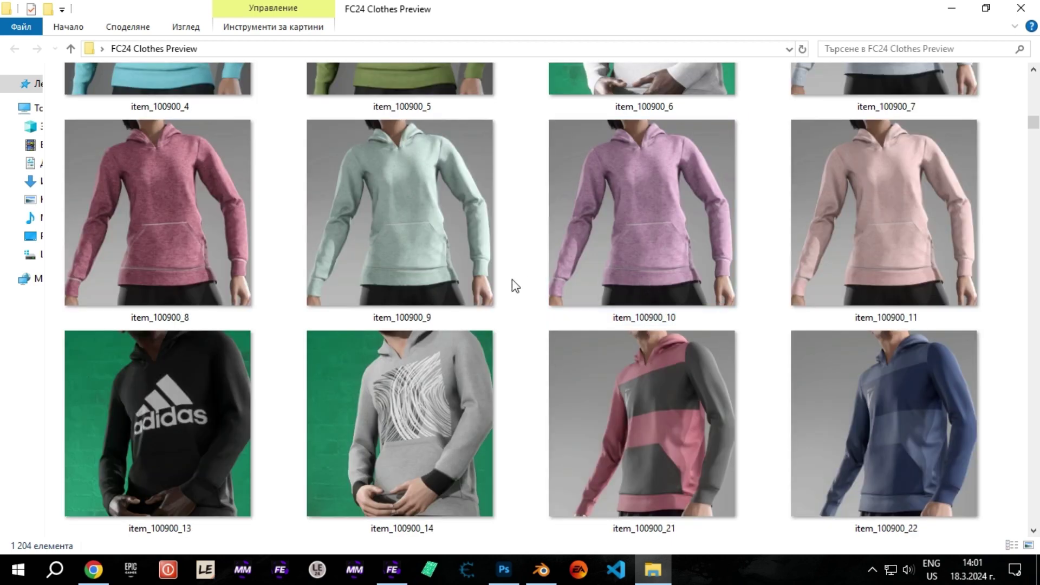
{"action": "scroll", "coordinate": [511, 283], "scroll_direction": "down", "scroll_amount": 5}
{"action": "scroll", "coordinate": [677, 293], "scroll_direction": "down", "scroll_amount": 1}
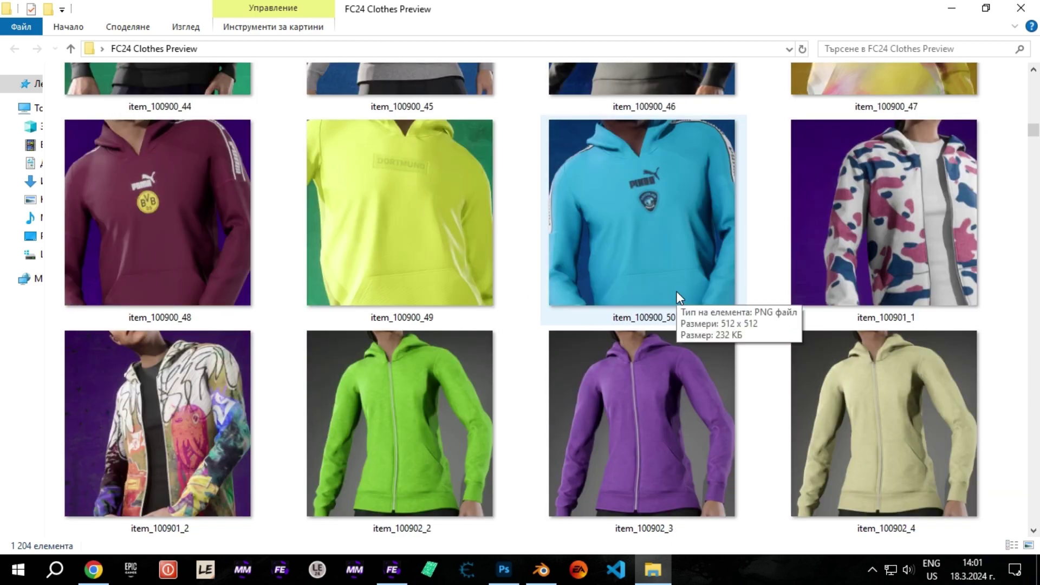
{"action": "scroll", "coordinate": [677, 295], "scroll_direction": "down", "scroll_amount": 1}
{"action": "scroll", "coordinate": [672, 299], "scroll_direction": "down", "scroll_amount": 3}
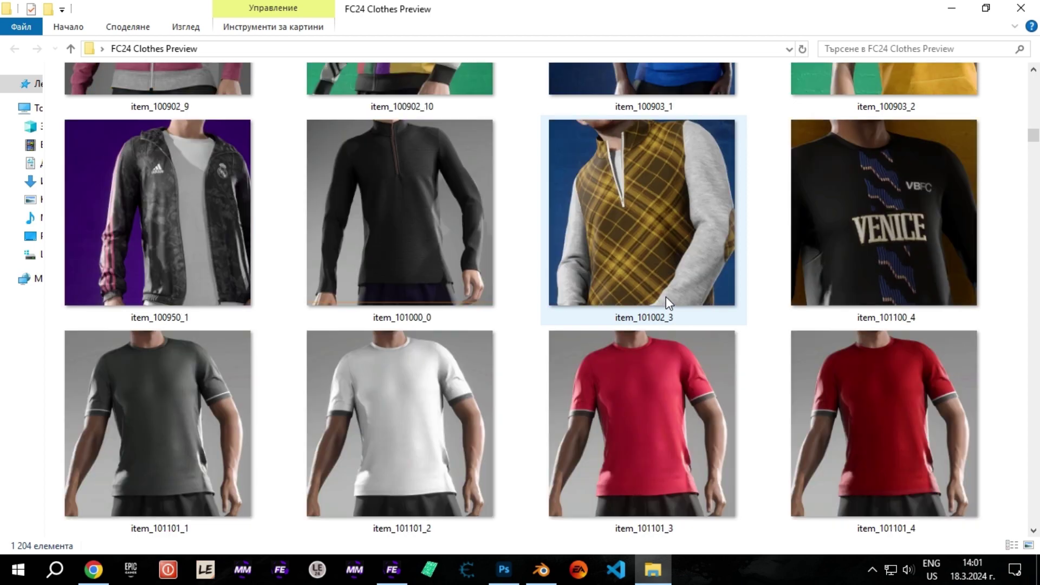
{"action": "scroll", "coordinate": [665, 296], "scroll_direction": "down", "scroll_amount": 1}
{"action": "scroll", "coordinate": [666, 298], "scroll_direction": "down", "scroll_amount": 1}
{"action": "scroll", "coordinate": [669, 304], "scroll_direction": "down", "scroll_amount": 1}
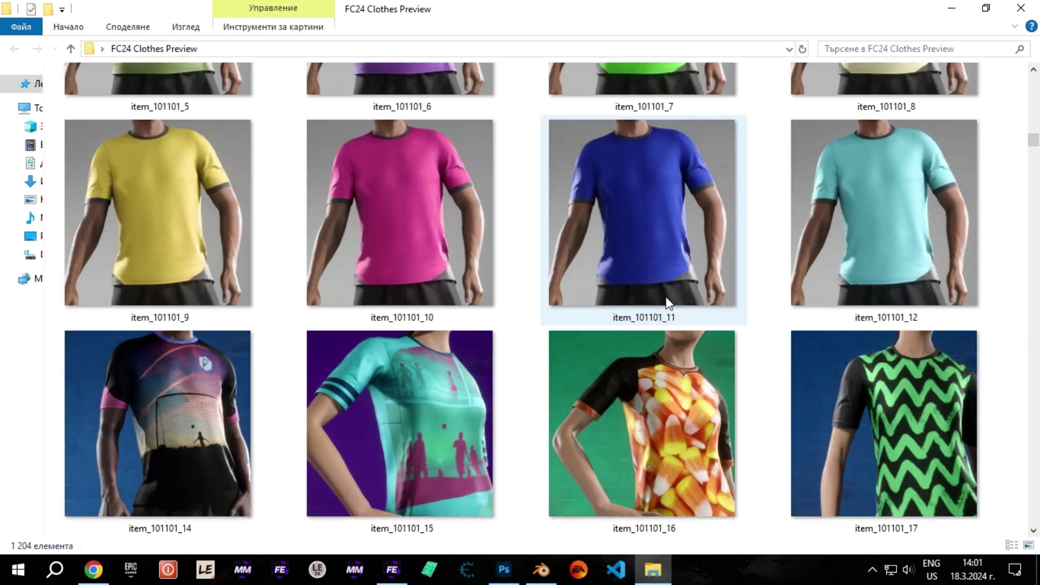
{"action": "scroll", "coordinate": [668, 301], "scroll_direction": "down", "scroll_amount": 1}
{"action": "scroll", "coordinate": [668, 302], "scroll_direction": "down", "scroll_amount": 1}
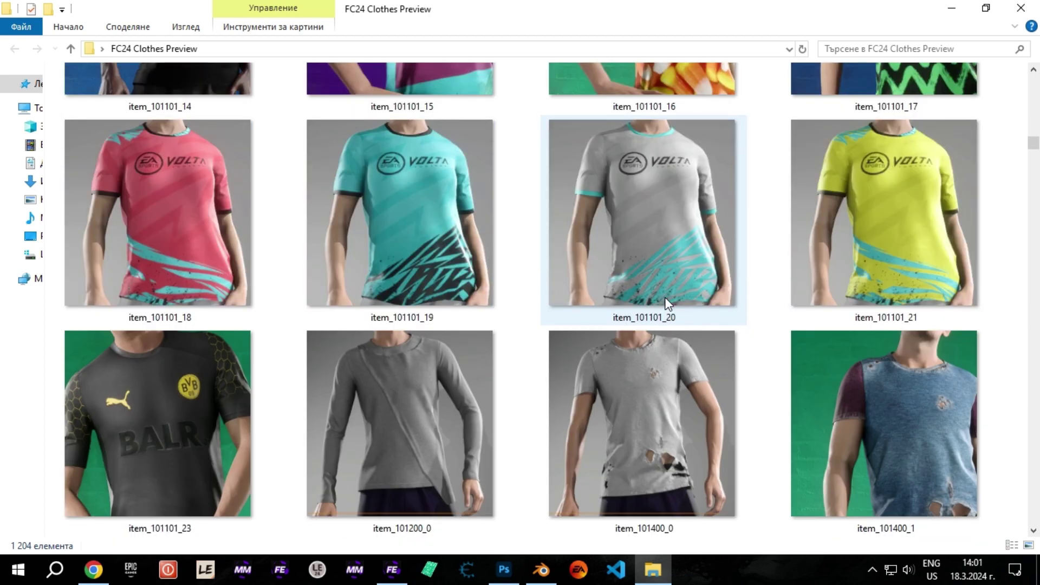
{"action": "scroll", "coordinate": [668, 302], "scroll_direction": "down", "scroll_amount": 2}
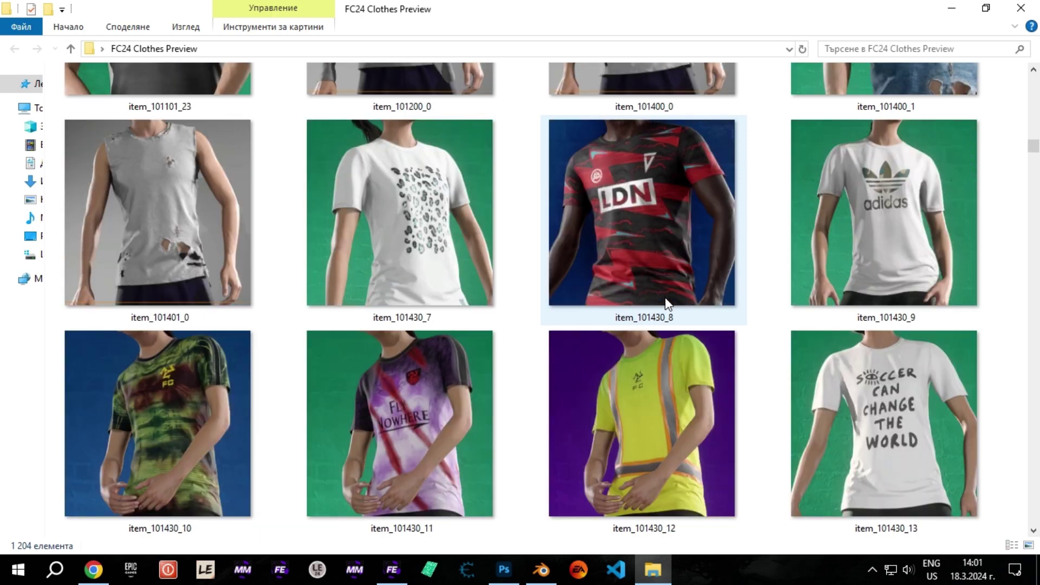
{"action": "scroll", "coordinate": [535, 360], "scroll_direction": "down", "scroll_amount": 2}
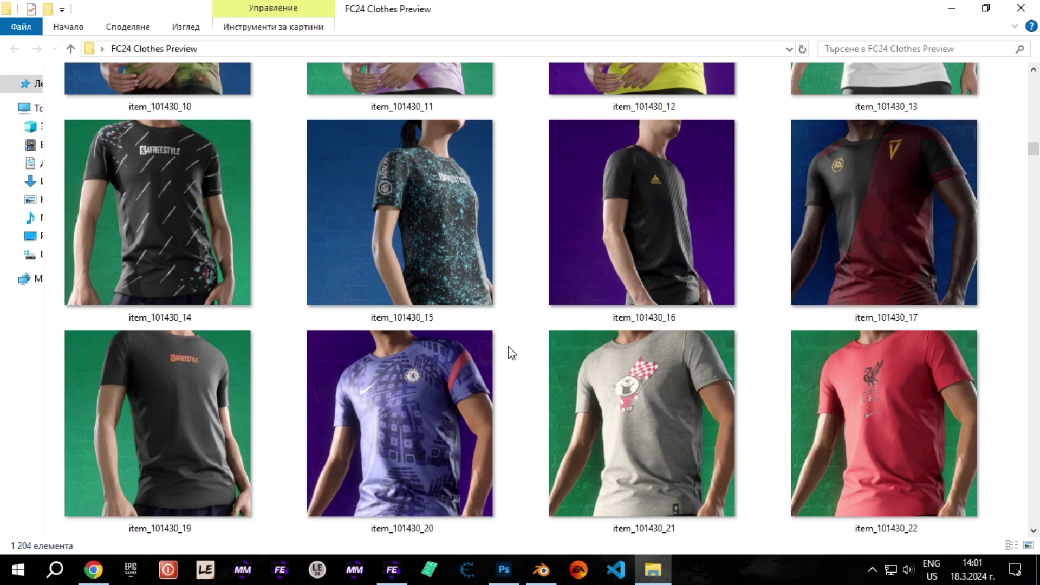
{"action": "scroll", "coordinate": [509, 350], "scroll_direction": "down", "scroll_amount": 7}
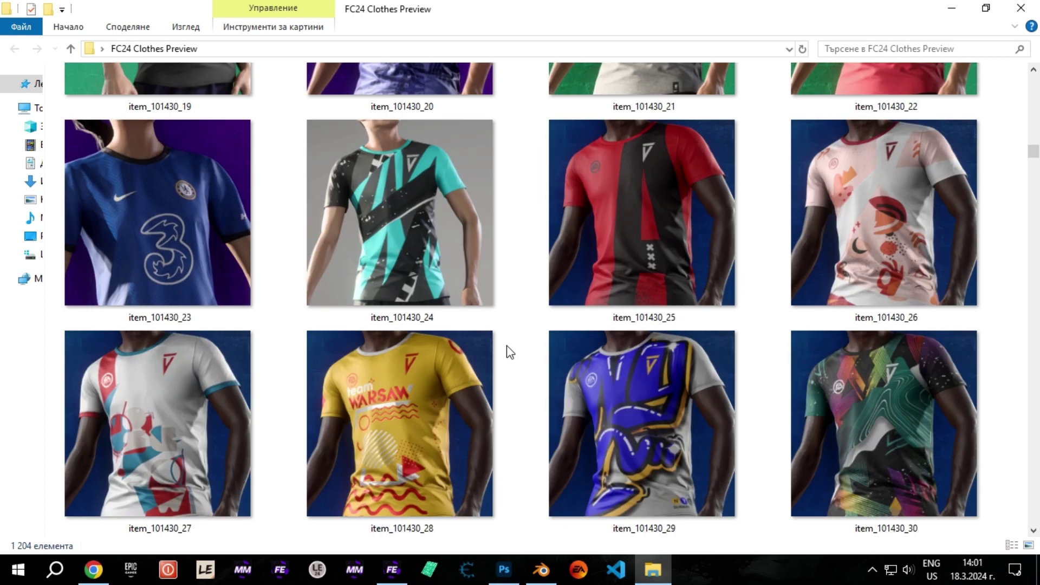
{"action": "scroll", "coordinate": [639, 362], "scroll_direction": "down", "scroll_amount": 1}
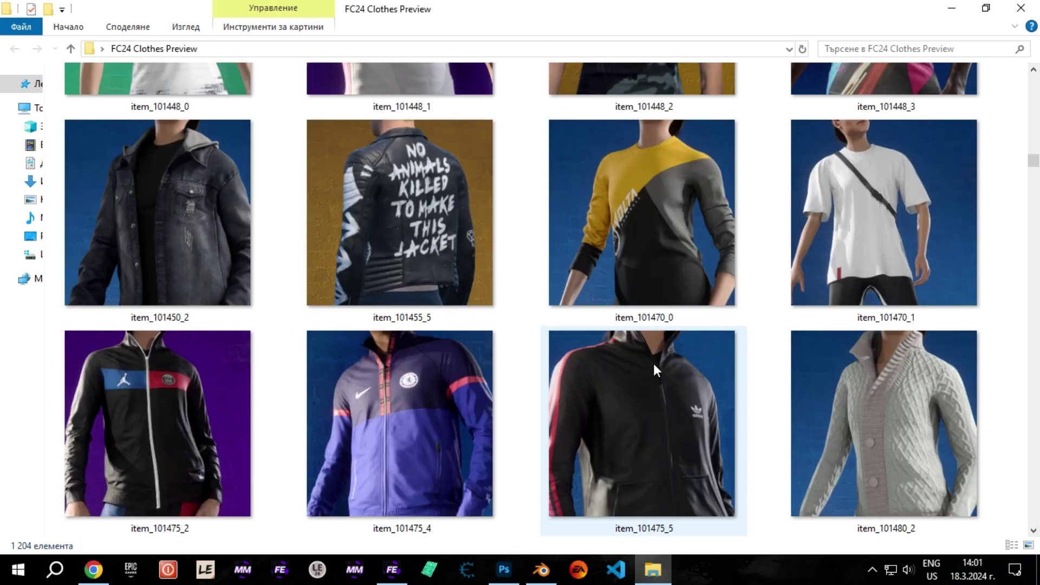
{"action": "scroll", "coordinate": [655, 371], "scroll_direction": "down", "scroll_amount": 1}
{"action": "scroll", "coordinate": [783, 406], "scroll_direction": "down", "scroll_amount": 1}
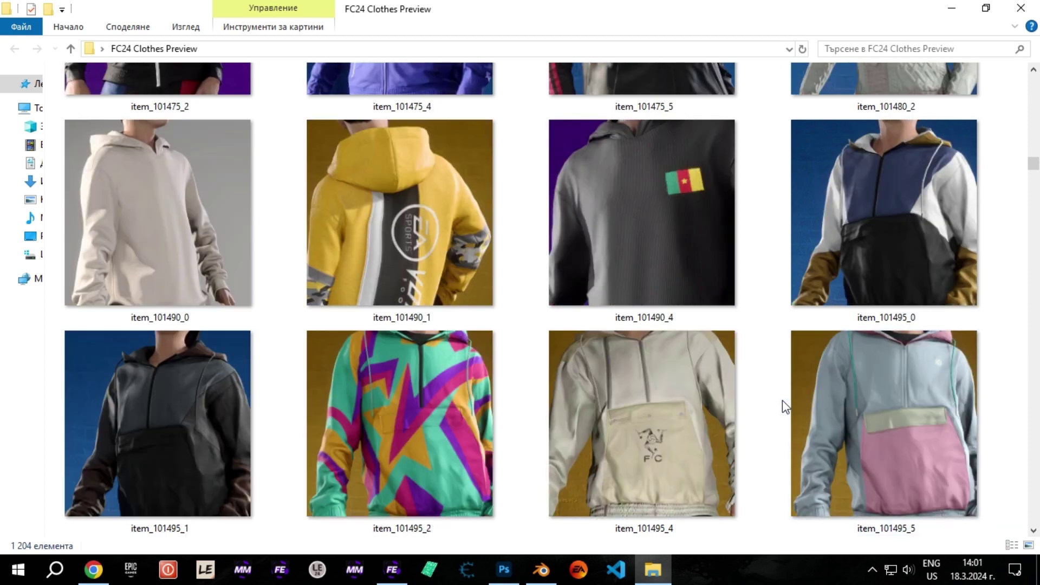
{"action": "scroll", "coordinate": [785, 407], "scroll_direction": "up", "scroll_amount": 1}
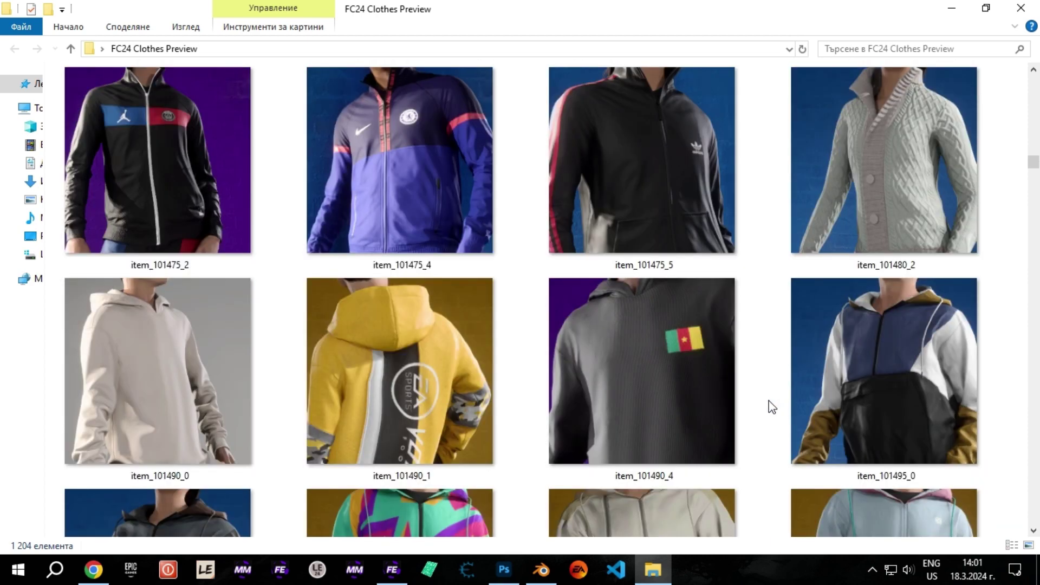
{"action": "scroll", "coordinate": [769, 407], "scroll_direction": "down", "scroll_amount": 5}
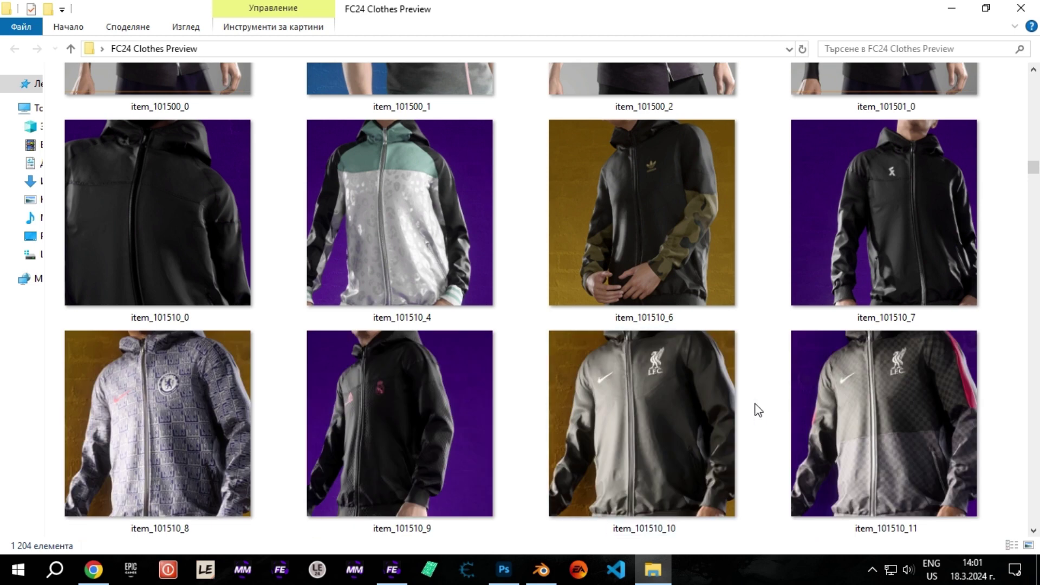
{"action": "scroll", "coordinate": [757, 406], "scroll_direction": "down", "scroll_amount": 2}
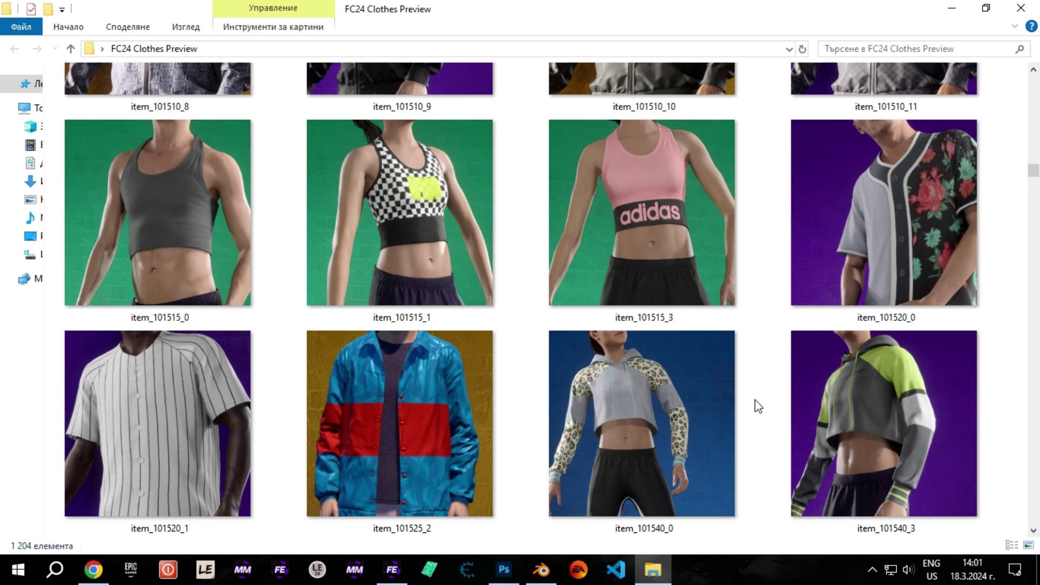
{"action": "scroll", "coordinate": [750, 401], "scroll_direction": "down", "scroll_amount": 1}
{"action": "scroll", "coordinate": [749, 400], "scroll_direction": "down", "scroll_amount": 1}
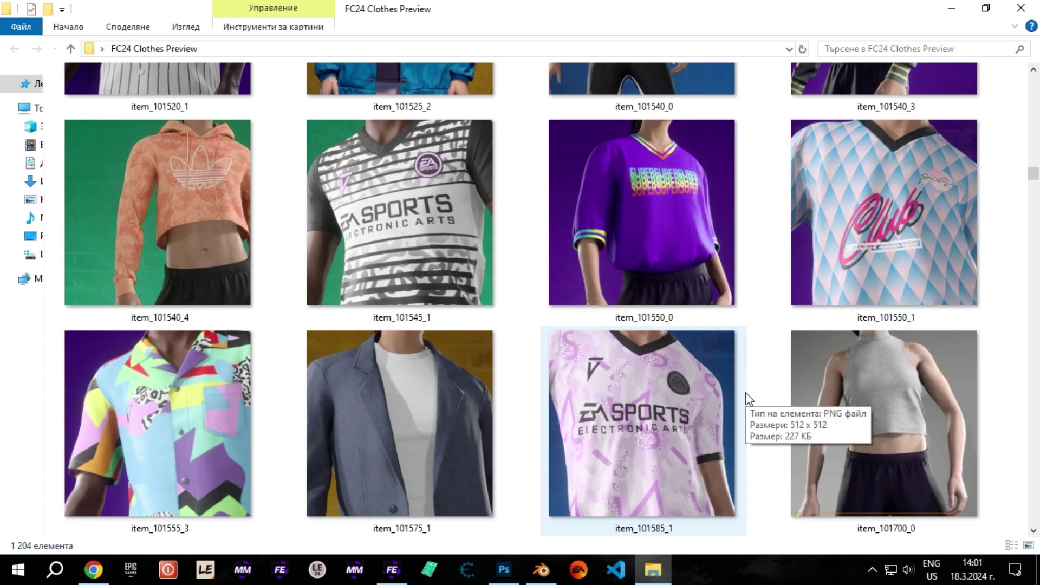
{"action": "scroll", "coordinate": [749, 400], "scroll_direction": "down", "scroll_amount": 3}
{"action": "scroll", "coordinate": [749, 399], "scroll_direction": "down", "scroll_amount": 4}
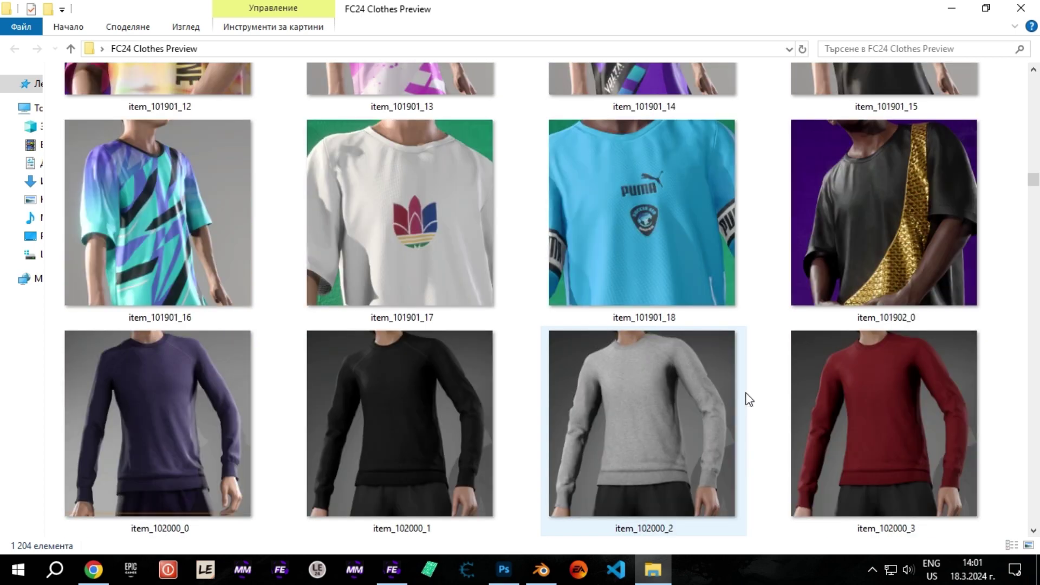
{"action": "scroll", "coordinate": [749, 400], "scroll_direction": "down", "scroll_amount": 5}
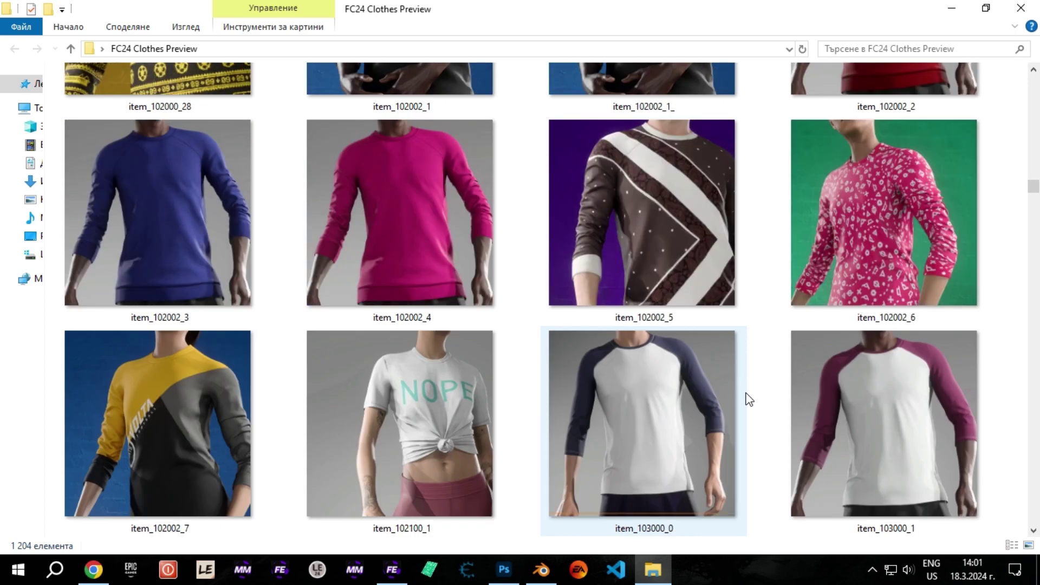
{"action": "scroll", "coordinate": [749, 399], "scroll_direction": "down", "scroll_amount": 3}
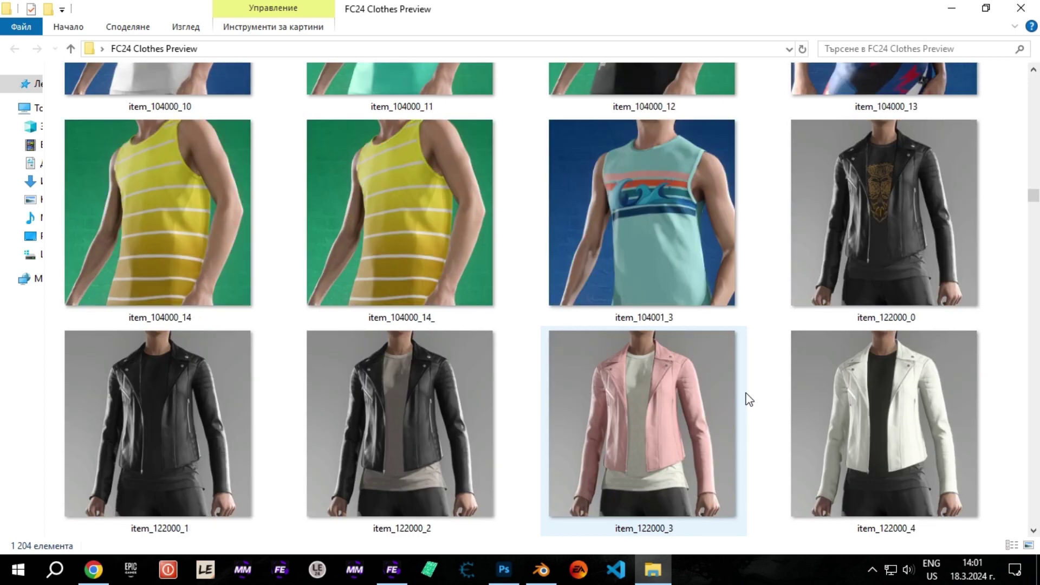
{"action": "scroll", "coordinate": [749, 400], "scroll_direction": "down", "scroll_amount": 3}
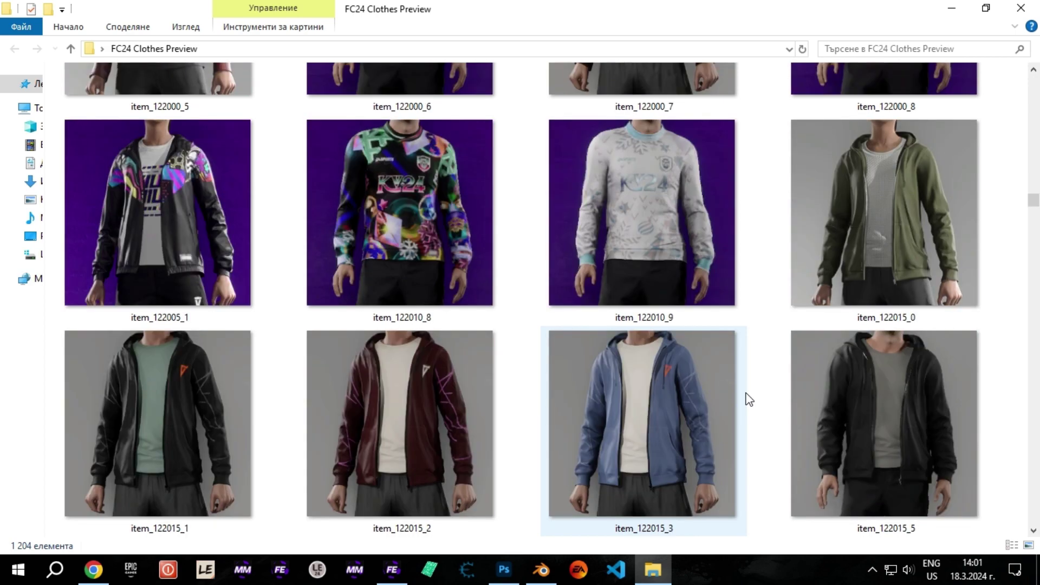
{"action": "scroll", "coordinate": [749, 399], "scroll_direction": "down", "scroll_amount": 2}
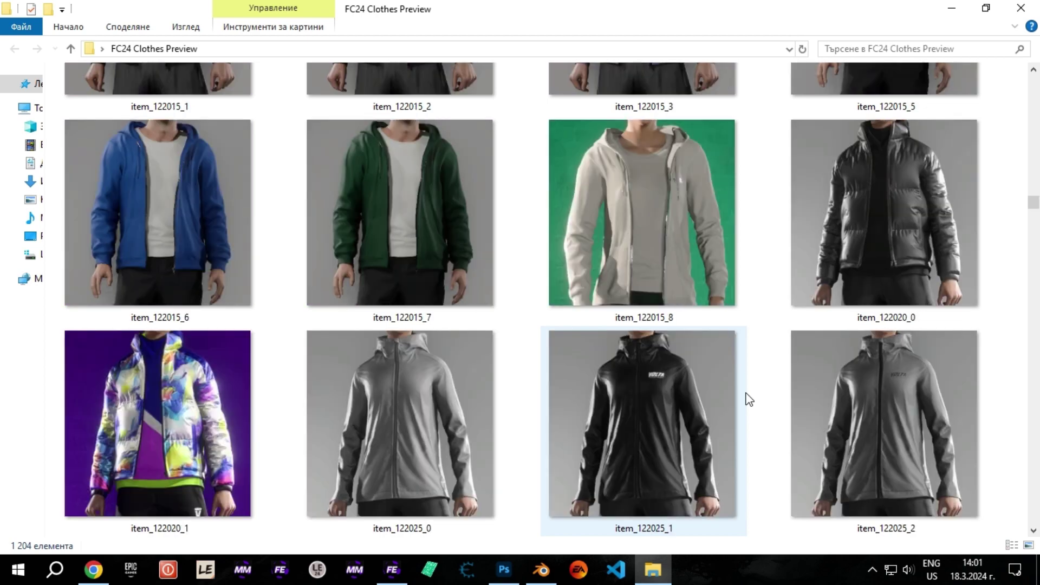
{"action": "scroll", "coordinate": [749, 400], "scroll_direction": "down", "scroll_amount": 1}
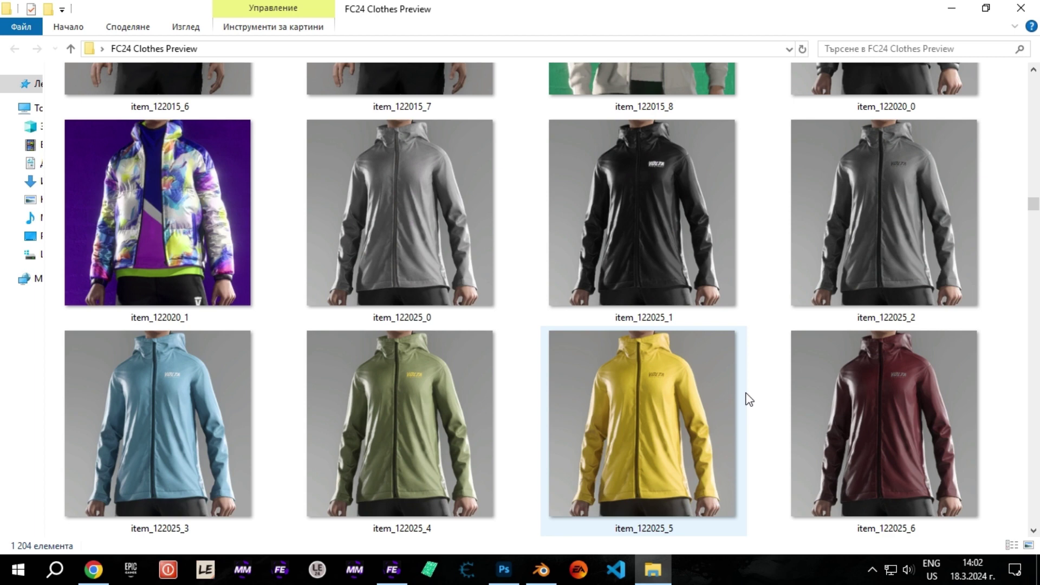
Step: Select the plain grey jacket image item_122025_0 and highlight the item ID 122025 in its file name
{"action": "left_click", "coordinate": [469, 268]}
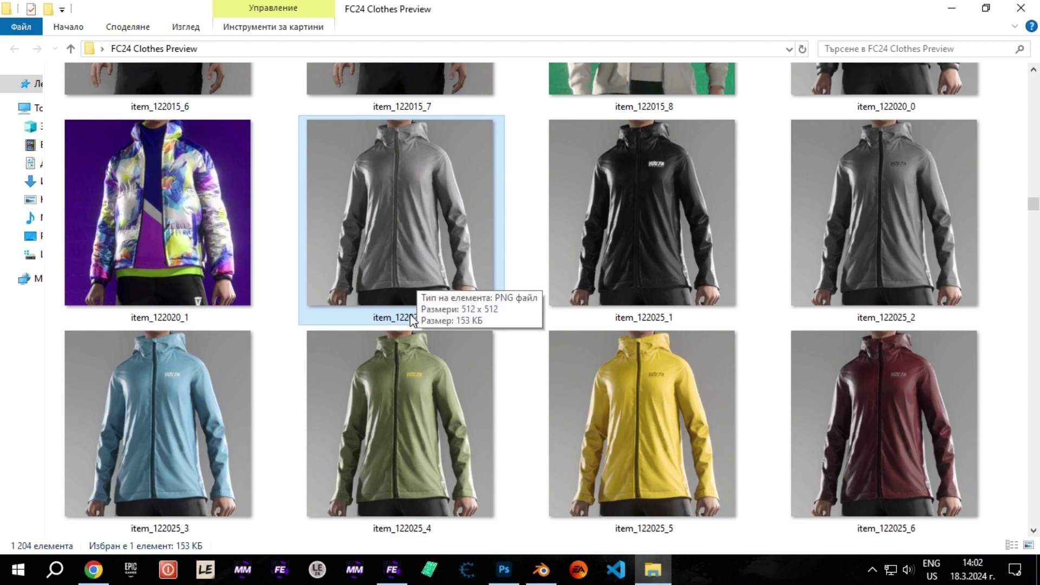
{"action": "left_click", "coordinate": [413, 318]}
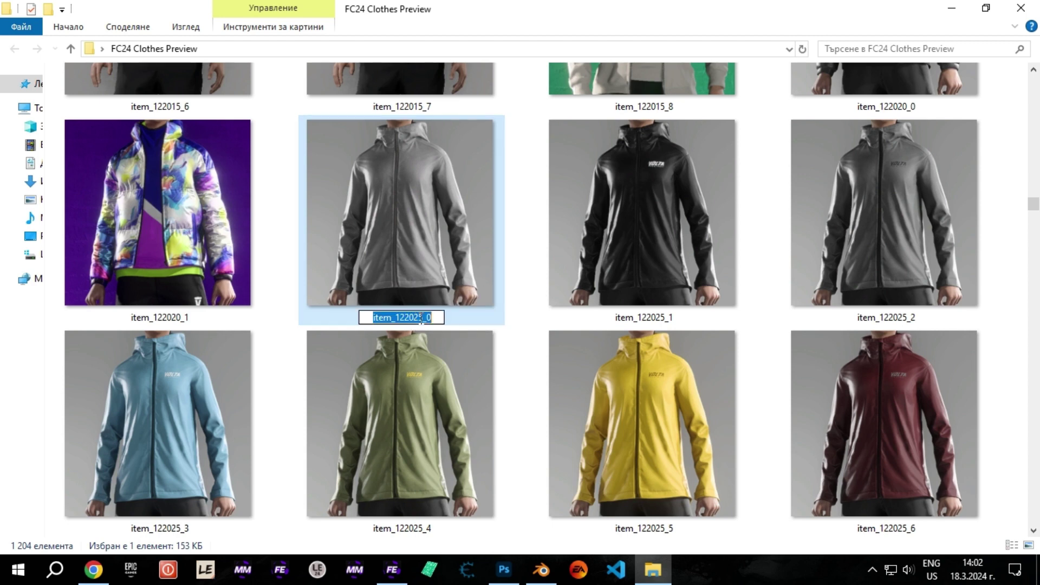
{"action": "left_click_drag", "start_coordinate": [423, 318], "coordinate": [399, 318]}
Step: Switch to FIFA Editor Tool and search the EBX data files for 122025
{"action": "left_click", "coordinate": [392, 569]}
{"action": "left_click", "coordinate": [143, 77]}
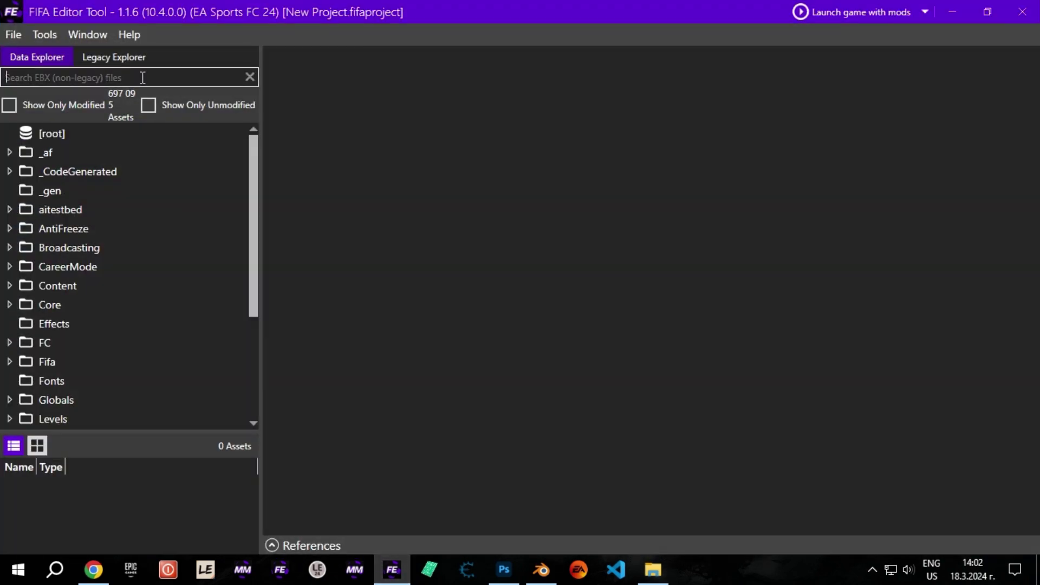
{"action": "type", "text": "122025"}
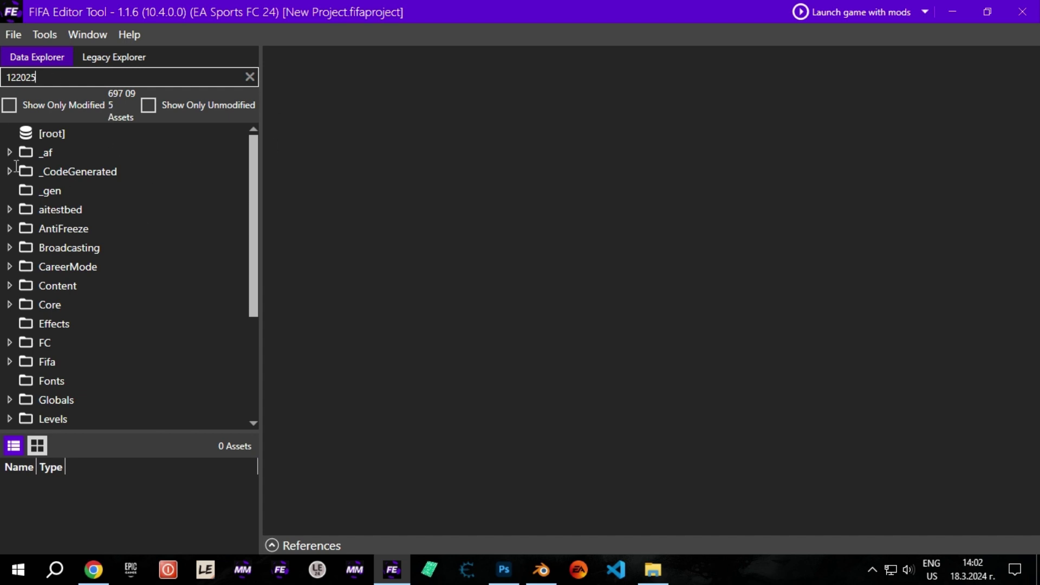
Step: Expand the asset tree through Content, character, wardrobe, top and top_122000 to the contents of top_122025
{"action": "left_click", "coordinate": [8, 121]}
{"action": "left_click", "coordinate": [16, 140]}
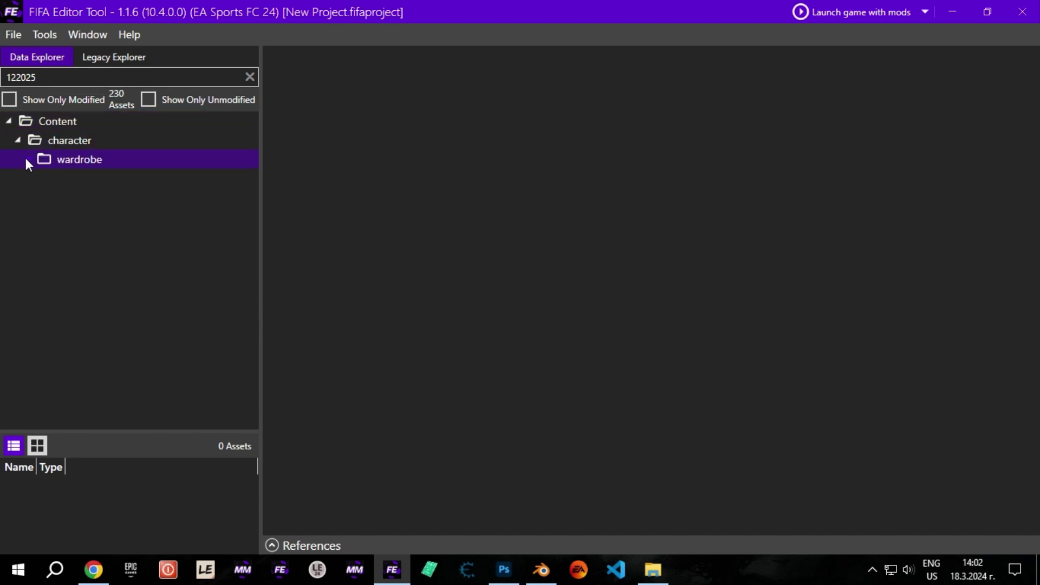
{"action": "left_click", "coordinate": [36, 178]}
{"action": "left_click", "coordinate": [45, 198]}
{"action": "left_click", "coordinate": [54, 216]}
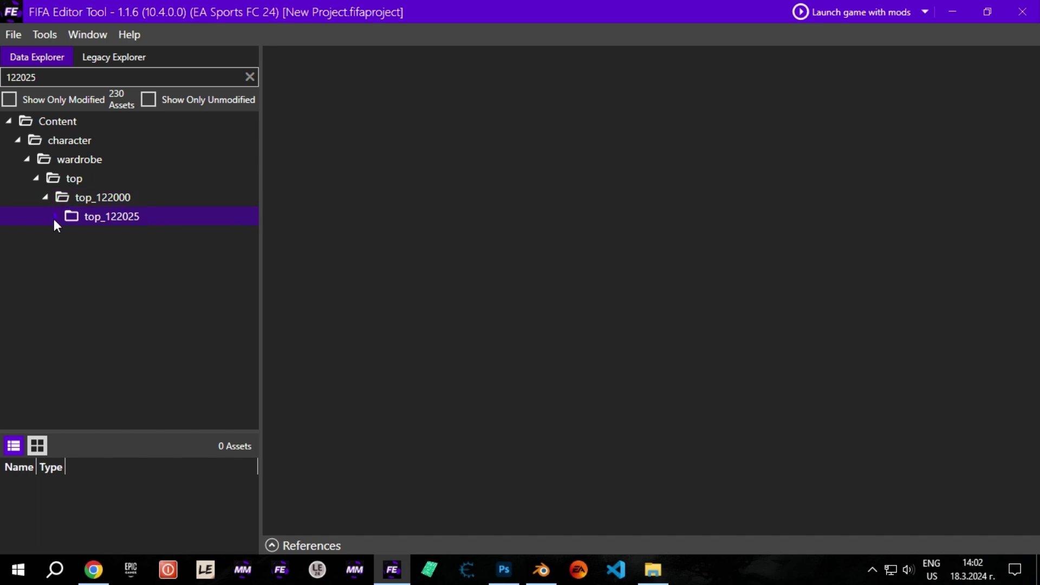
Step: Expand the male_0 folder of top_122025 and its textures subfolder to list the jacket's variation folders
{"action": "left_click", "coordinate": [64, 254]}
{"action": "left_click", "coordinate": [64, 293]}
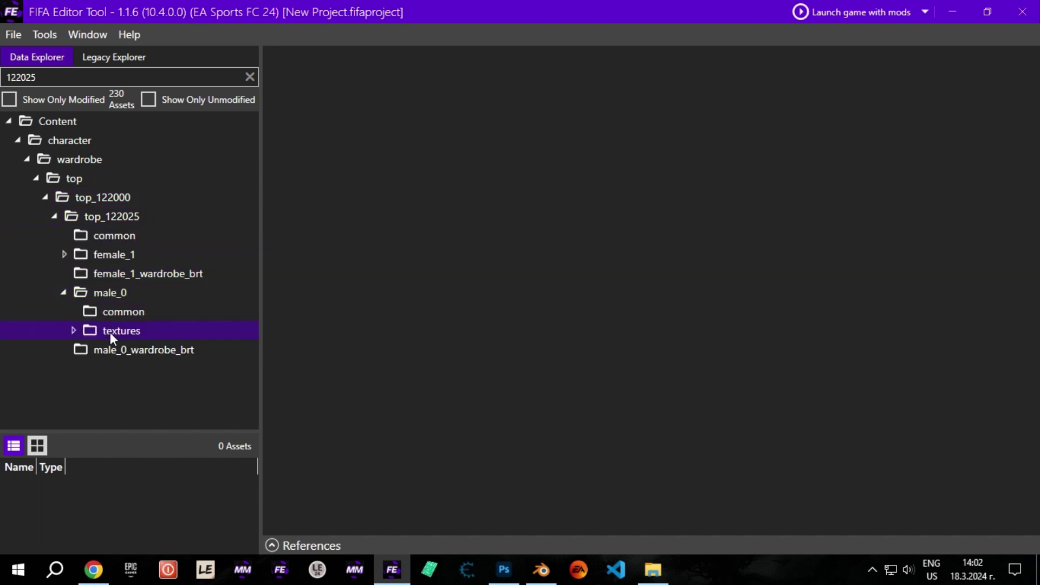
{"action": "left_click", "coordinate": [73, 330]}
{"action": "scroll", "coordinate": [148, 331], "scroll_direction": "up", "scroll_amount": 2}
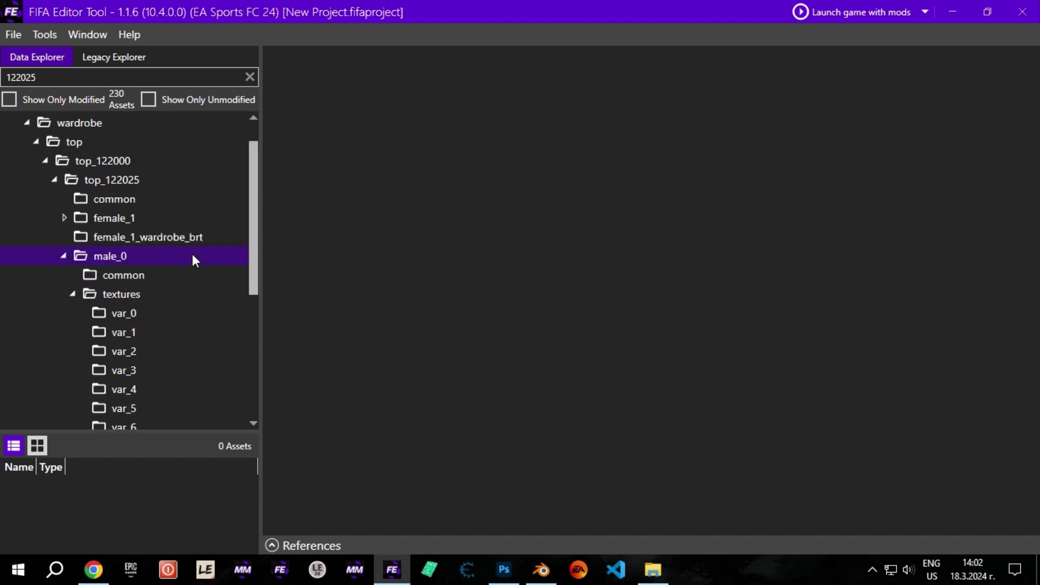
Step: List the male_0 folder's assets in an enlarged asset list and open the top_0_122025_1_0_0_0_mesh preview
{"action": "left_click", "coordinate": [144, 252]}
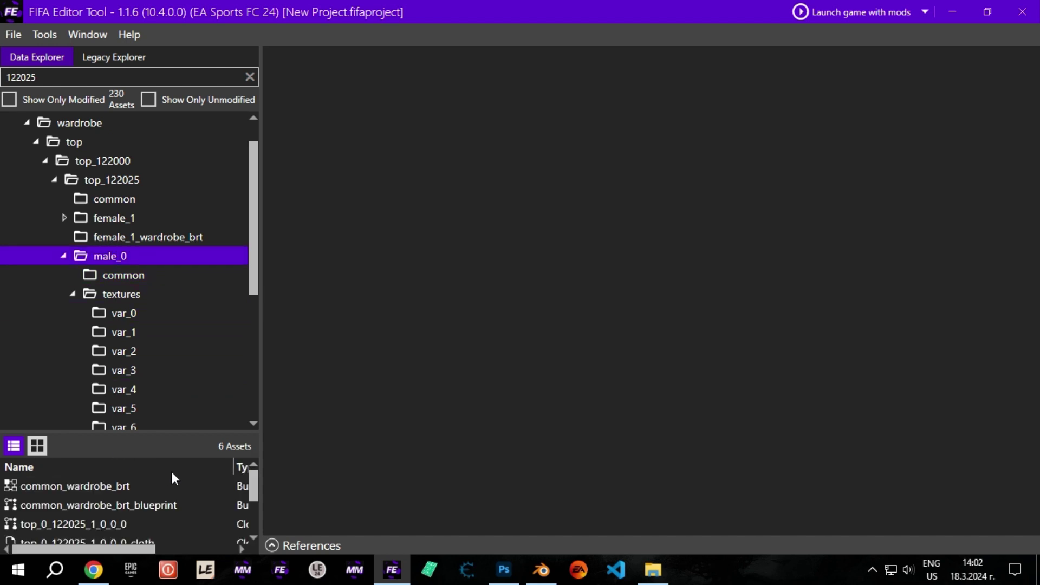
{"action": "left_click_drag", "start_coordinate": [161, 432], "coordinate": [162, 379]}
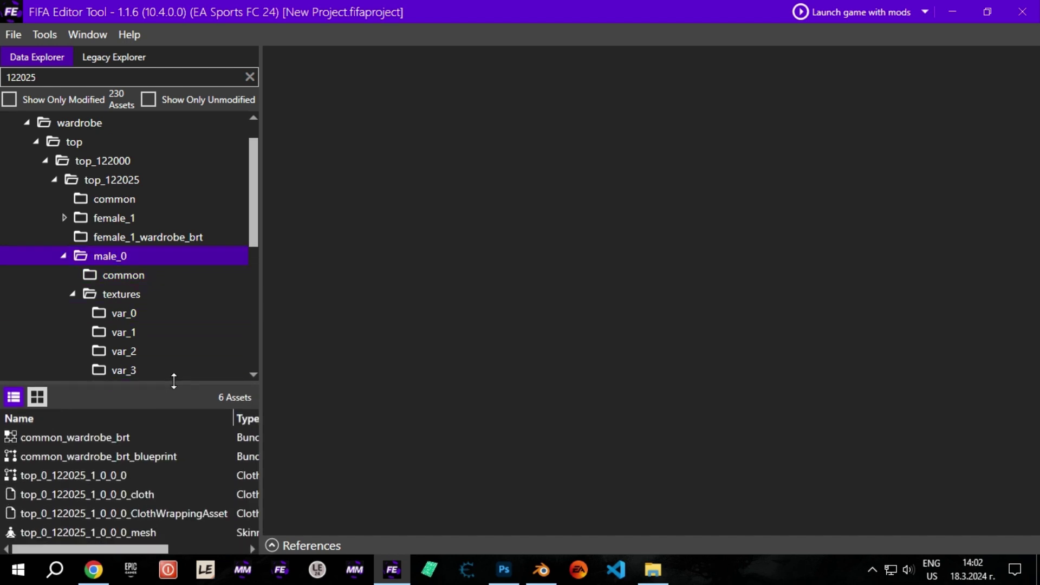
{"action": "double_click", "coordinate": [102, 528]}
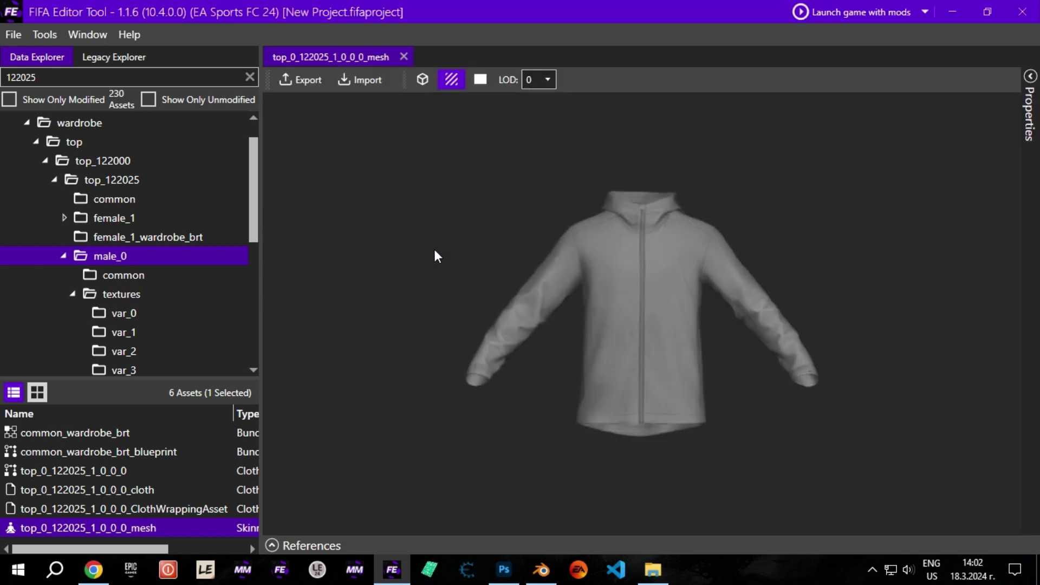
Step: Export the jacket mesh as FBX Binary file top_0_122025_1_0_0_0_mesh into a new desktop folder named Нова папка
{"action": "left_click", "coordinate": [301, 80]}
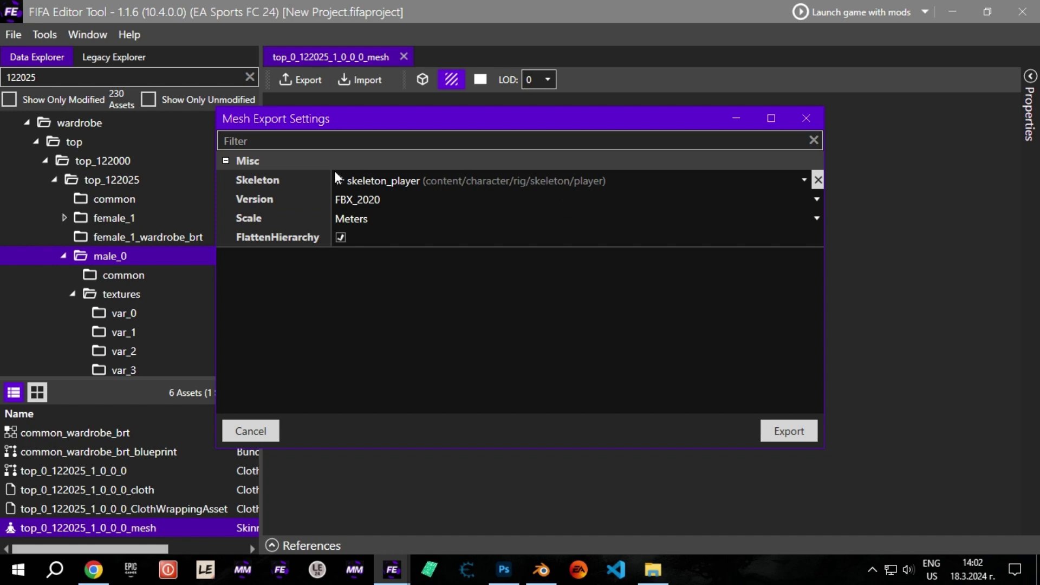
{"action": "left_click", "coordinate": [787, 436]}
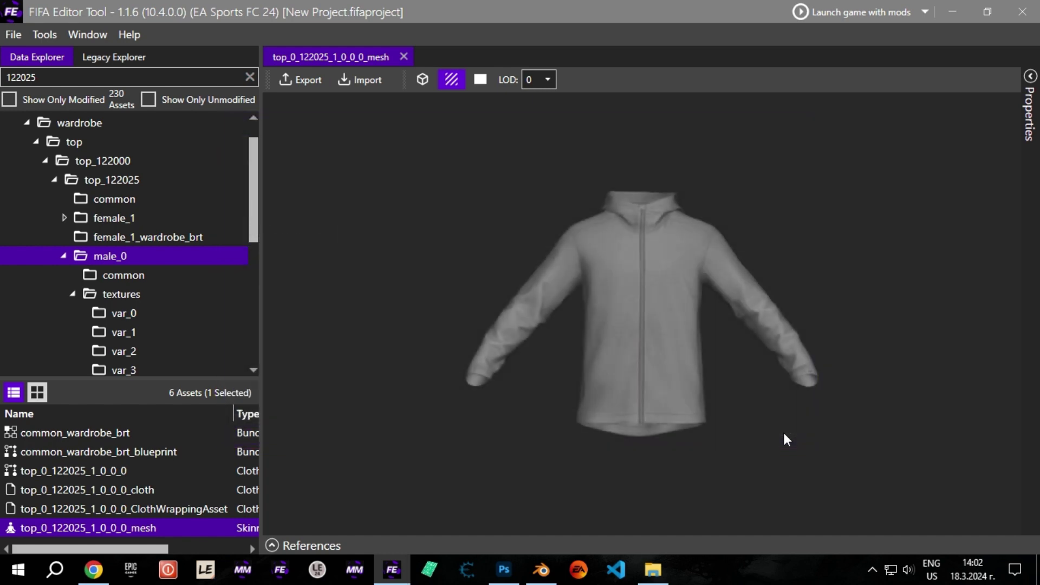
{"action": "left_click", "coordinate": [74, 247]}
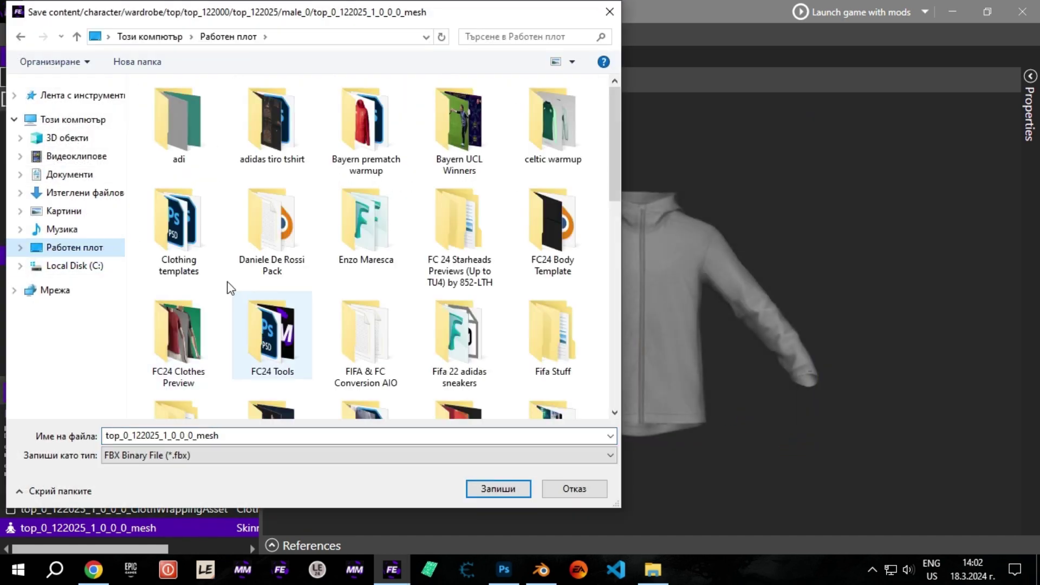
{"action": "left_click", "coordinate": [126, 60]}
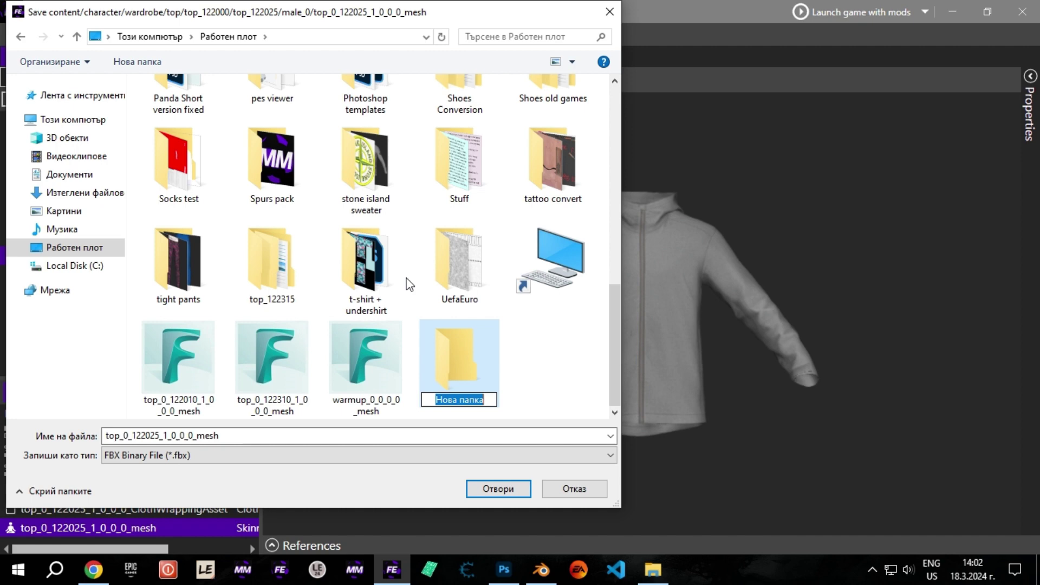
{"action": "key", "text": "Return"}
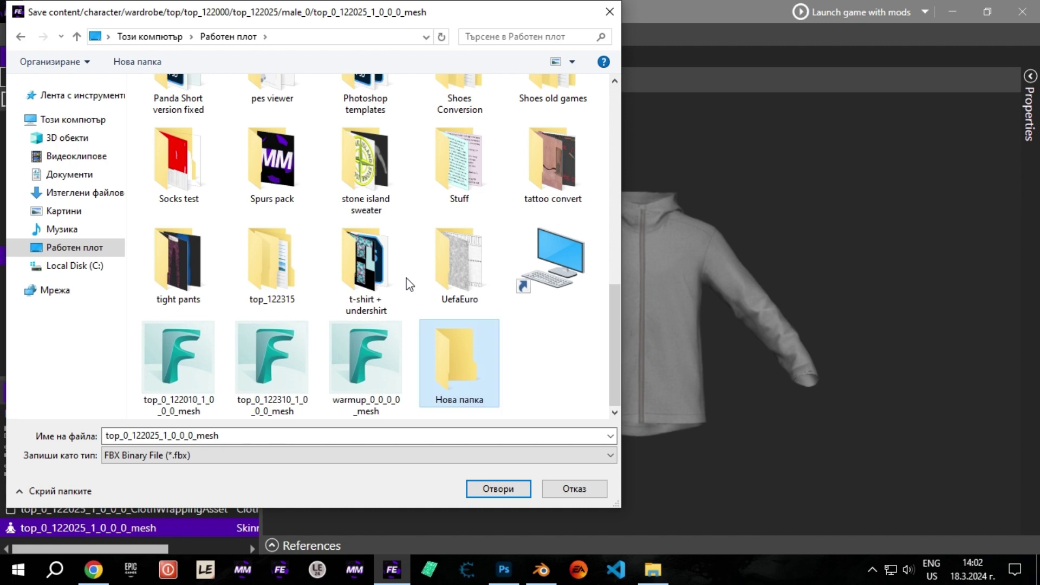
{"action": "left_click", "coordinate": [498, 489]}
{"action": "left_click", "coordinate": [511, 488]}
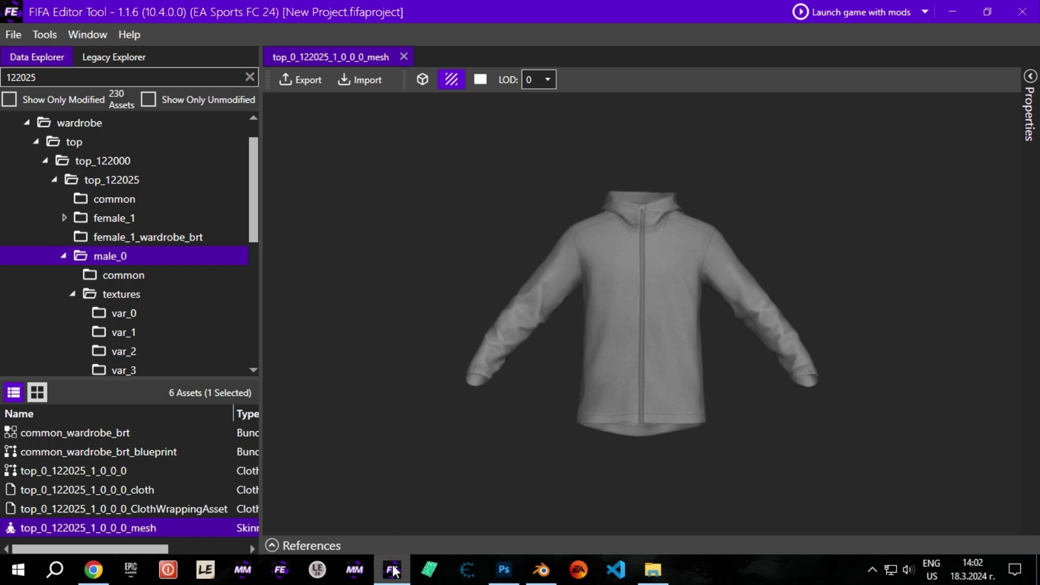
Step: Switch from FIFA Editor Tool to Blender, putting the clothes preview folder out of the way
{"action": "left_click", "coordinate": [394, 571]}
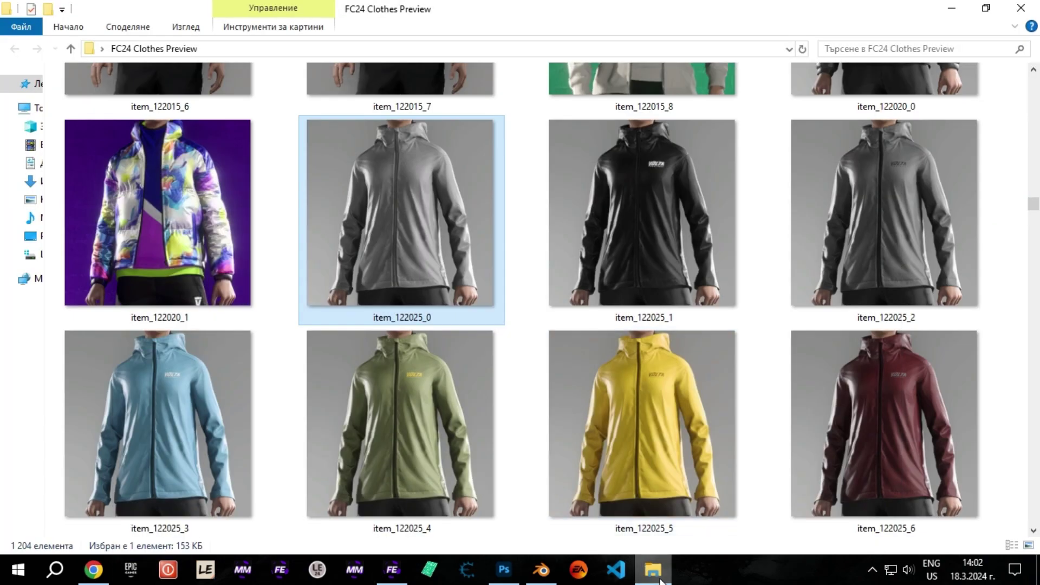
{"action": "left_click", "coordinate": [660, 580]}
{"action": "left_click", "coordinate": [541, 570]}
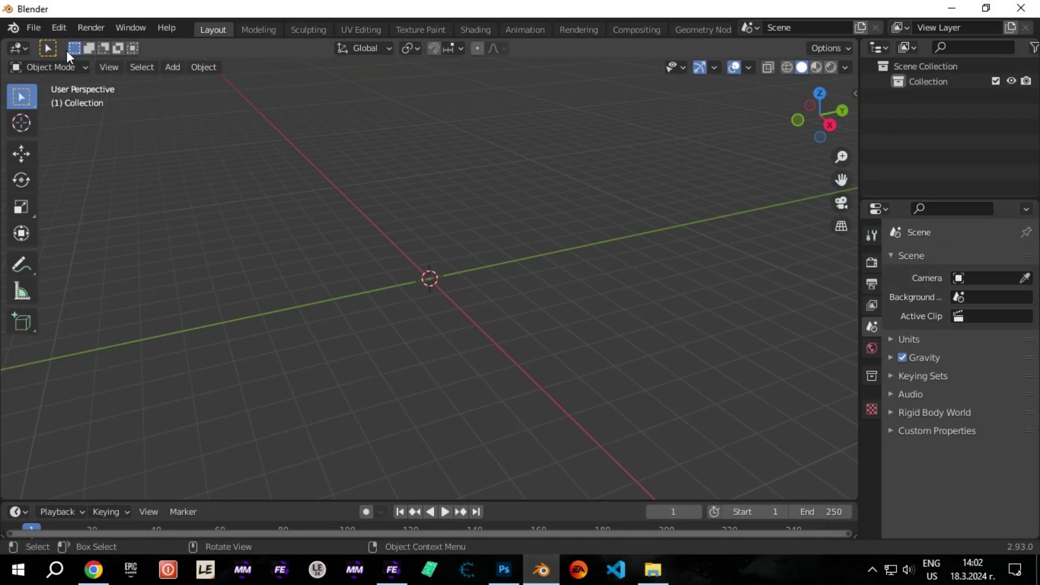
Step: Import the exported jacket FBX from the desktop folder Нова папка and clear the recent folders list
{"action": "left_click", "coordinate": [34, 28]}
{"action": "mouse_move", "coordinate": [91, 231]}
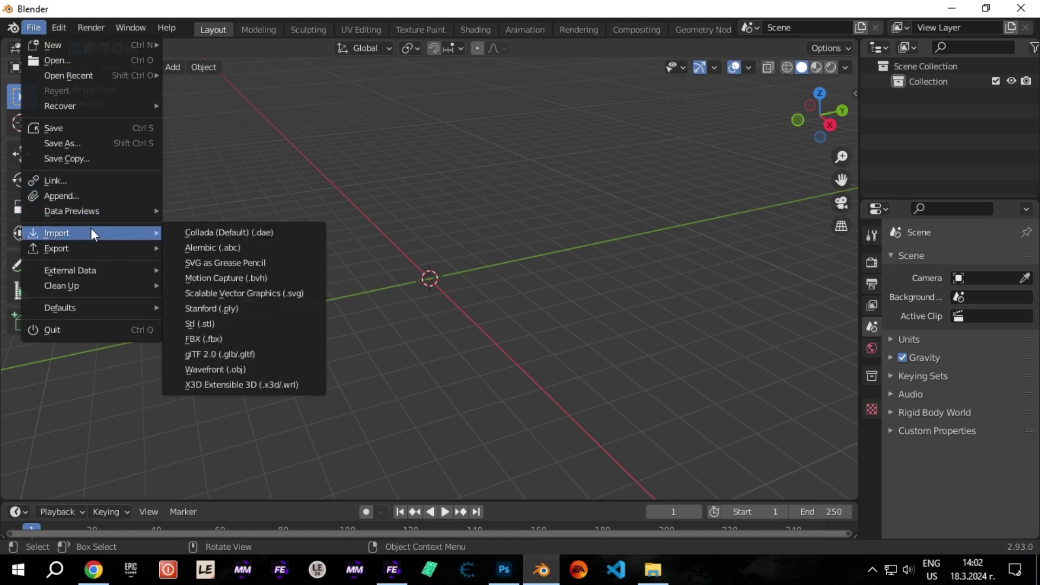
{"action": "left_click", "coordinate": [213, 338]}
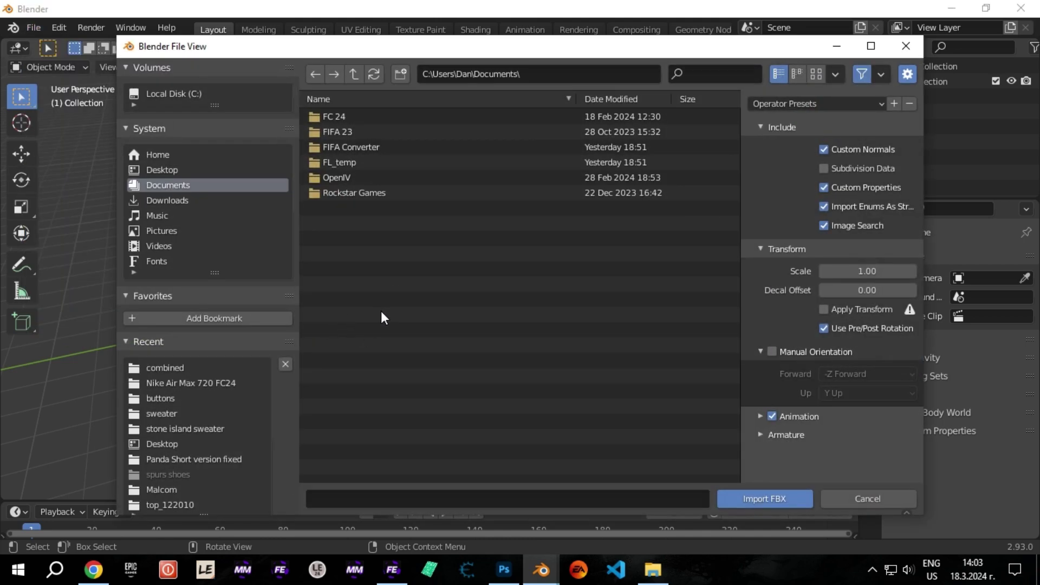
{"action": "left_click", "coordinate": [286, 364]}
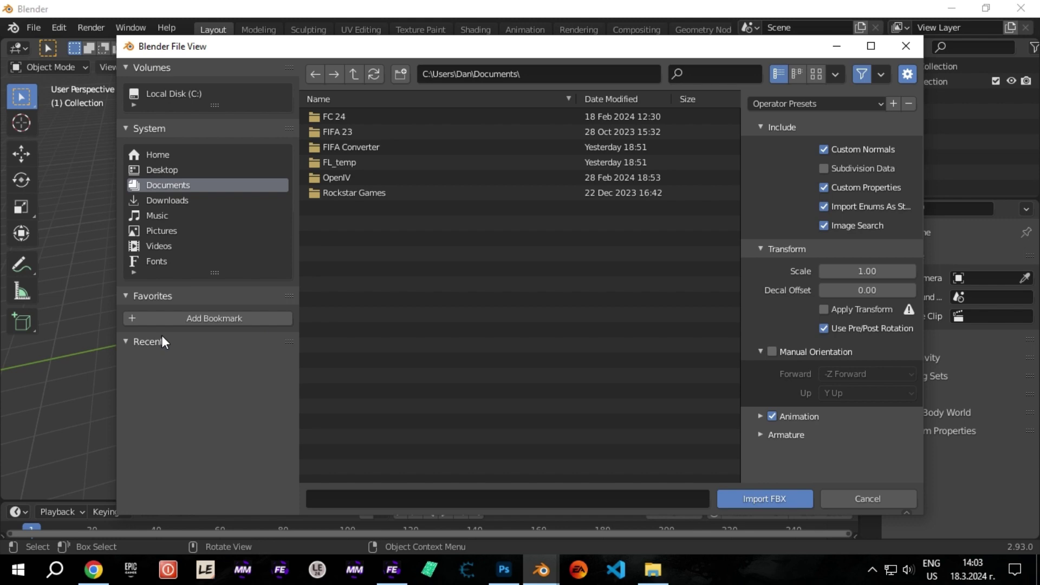
{"action": "left_click", "coordinate": [166, 172]}
{"action": "scroll", "coordinate": [490, 287], "scroll_direction": "down", "scroll_amount": 8}
{"action": "scroll", "coordinate": [479, 388], "scroll_direction": "down", "scroll_amount": 2}
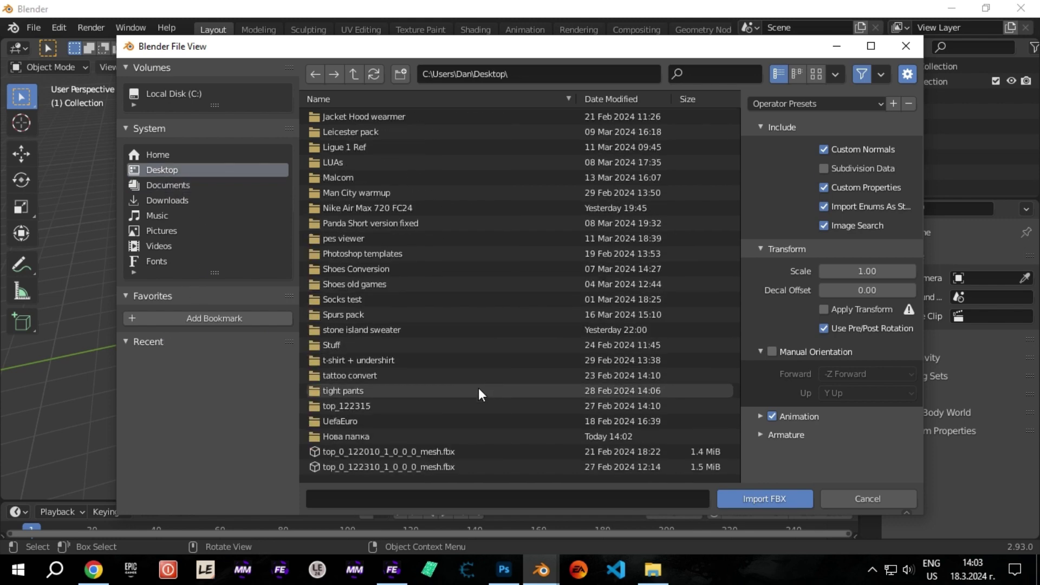
{"action": "double_click", "coordinate": [387, 435]}
{"action": "double_click", "coordinate": [364, 119]}
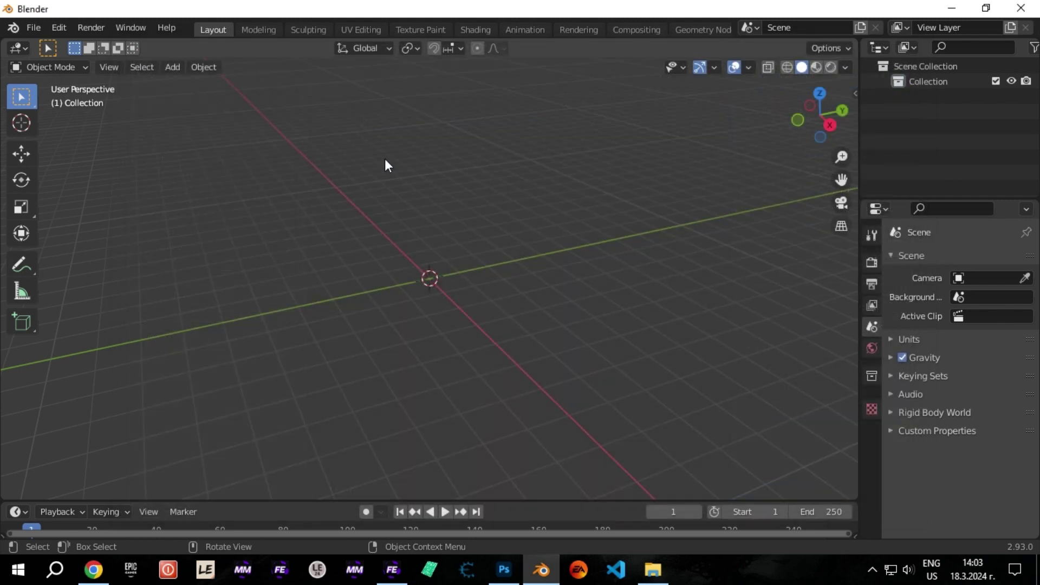
Step: View the imported jacket from the front and expand the Reference object in a widened outliner to read the full mesh names
{"action": "left_click", "coordinate": [796, 120]}
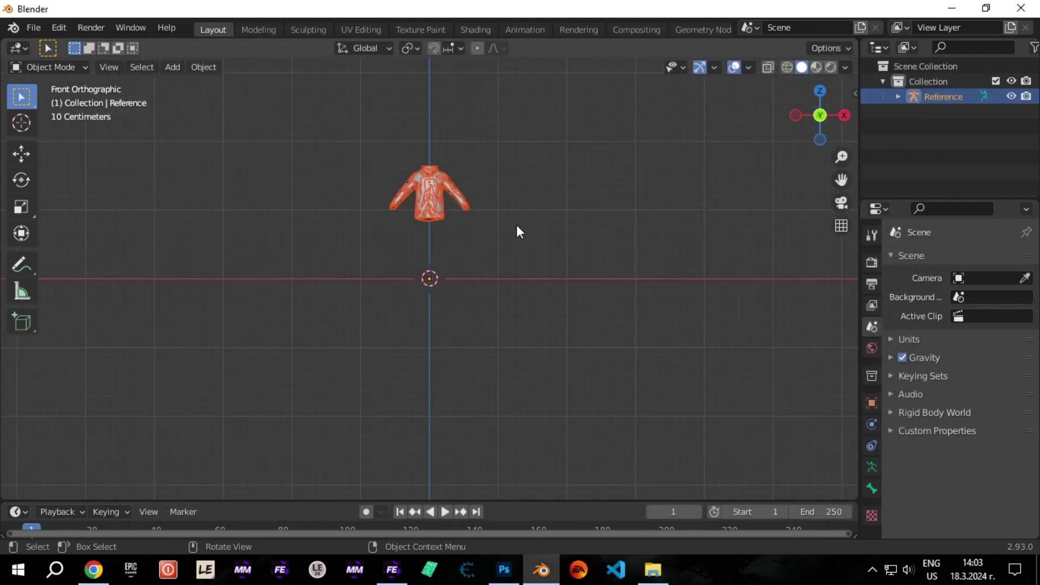
{"action": "scroll", "coordinate": [476, 222], "scroll_direction": "up", "scroll_amount": 4}
{"action": "scroll", "coordinate": [487, 235], "scroll_direction": "up", "scroll_amount": 4}
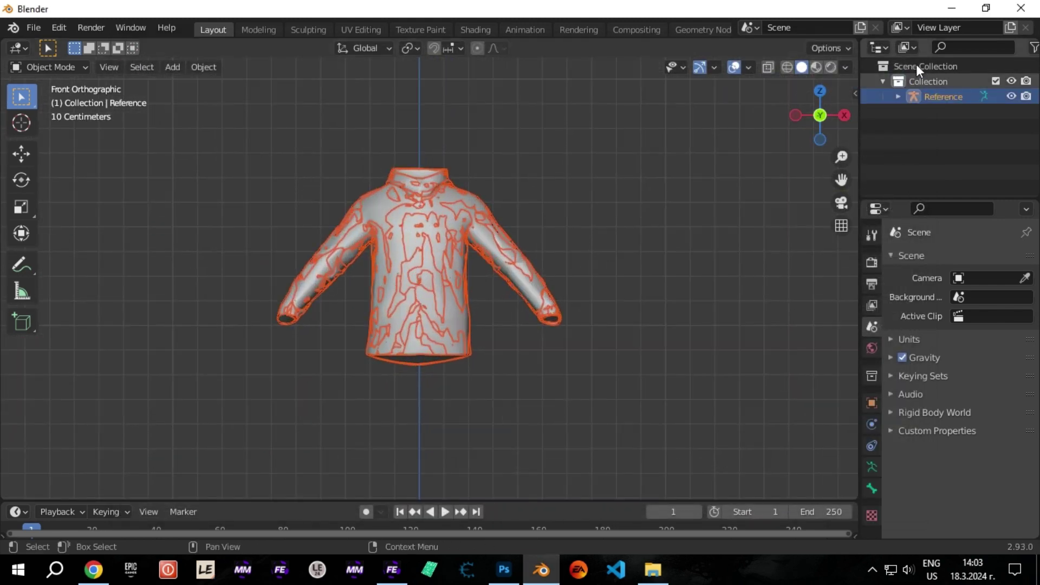
{"action": "key", "text": "KP_Decimal"}
{"action": "left_click", "coordinate": [898, 96]}
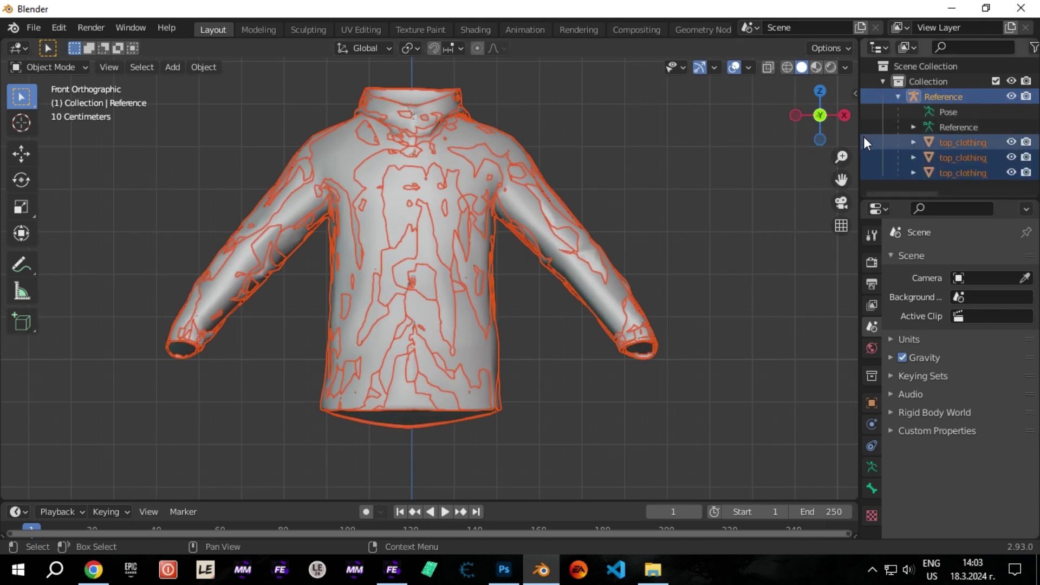
{"action": "left_click_drag", "start_coordinate": [861, 139], "coordinate": [613, 118]}
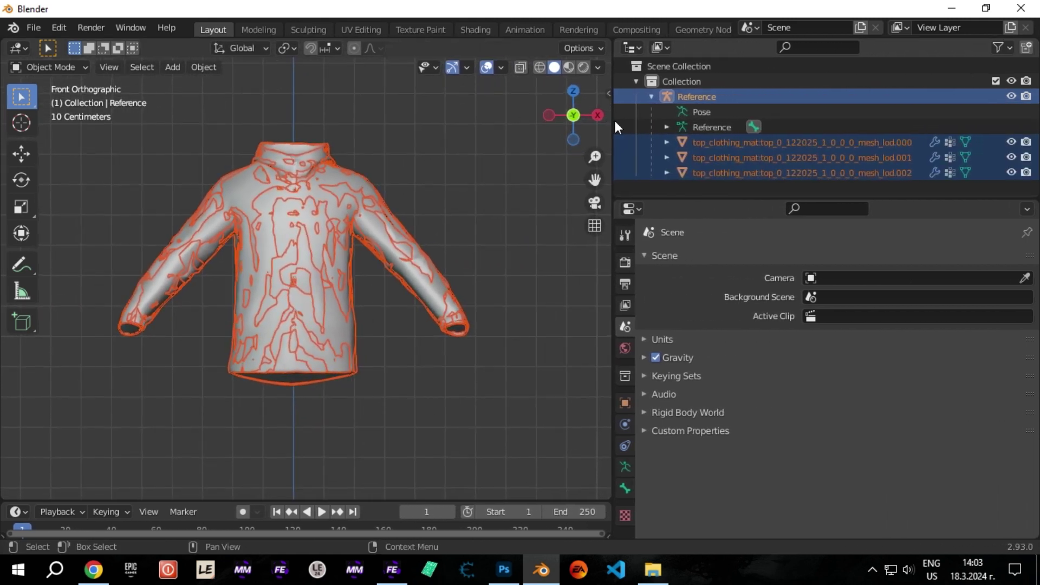
Step: Delete the jacket's mesh_lod.001 and mesh_lod.002 objects and select the remaining mesh_lod.000 object
{"action": "left_click", "coordinate": [891, 173]}
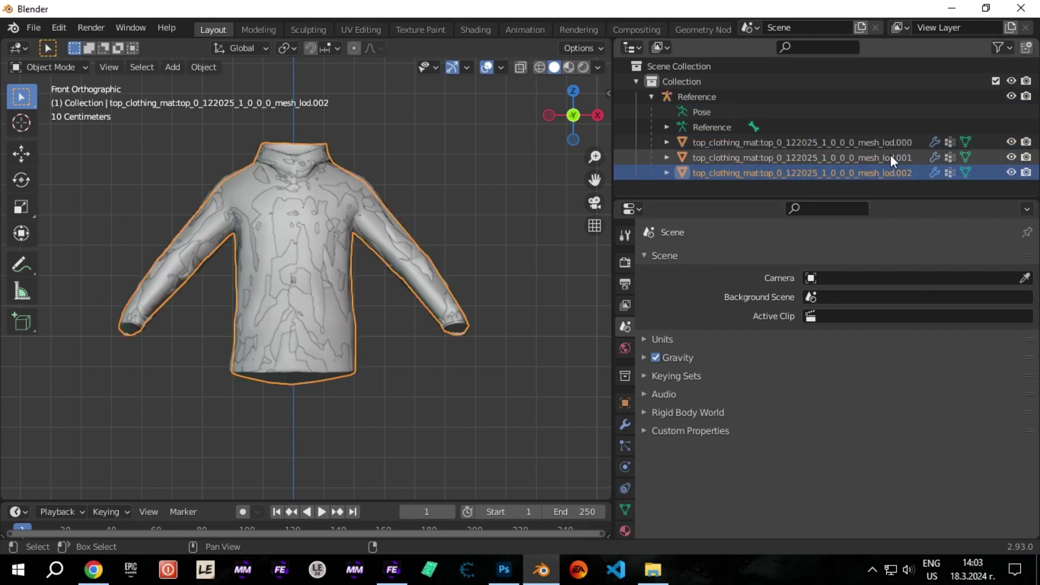
{"action": "left_click", "coordinate": [852, 157], "text": "shift"}
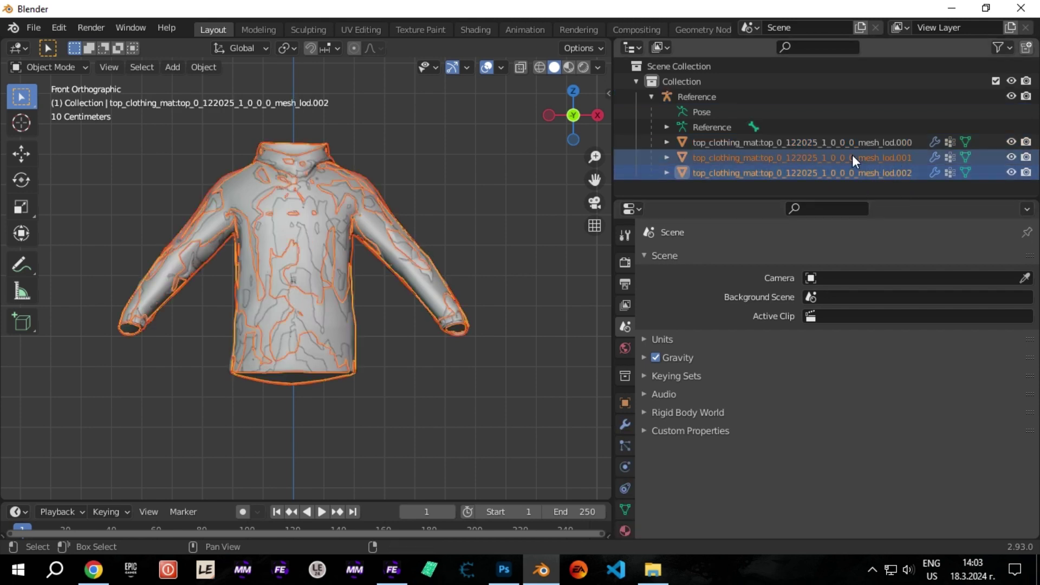
{"action": "right_click", "coordinate": [777, 175]}
{"action": "left_click", "coordinate": [741, 208]}
{"action": "left_click", "coordinate": [813, 145]}
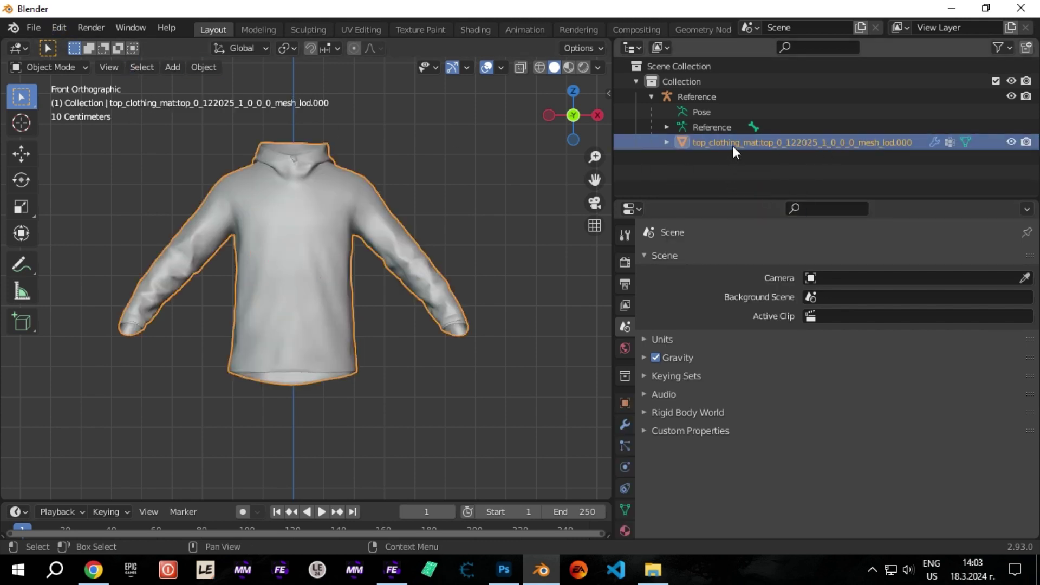
Step: Export only the selected jacket mesh as Wavefront file untitled.obj to the desktop
{"action": "left_click", "coordinate": [30, 28]}
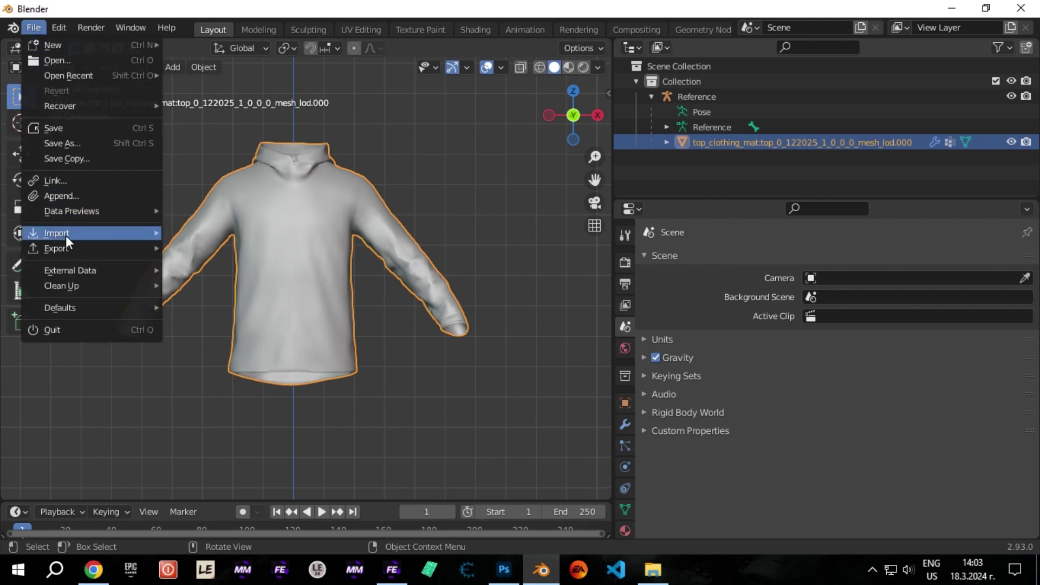
{"action": "mouse_move", "coordinate": [66, 245]}
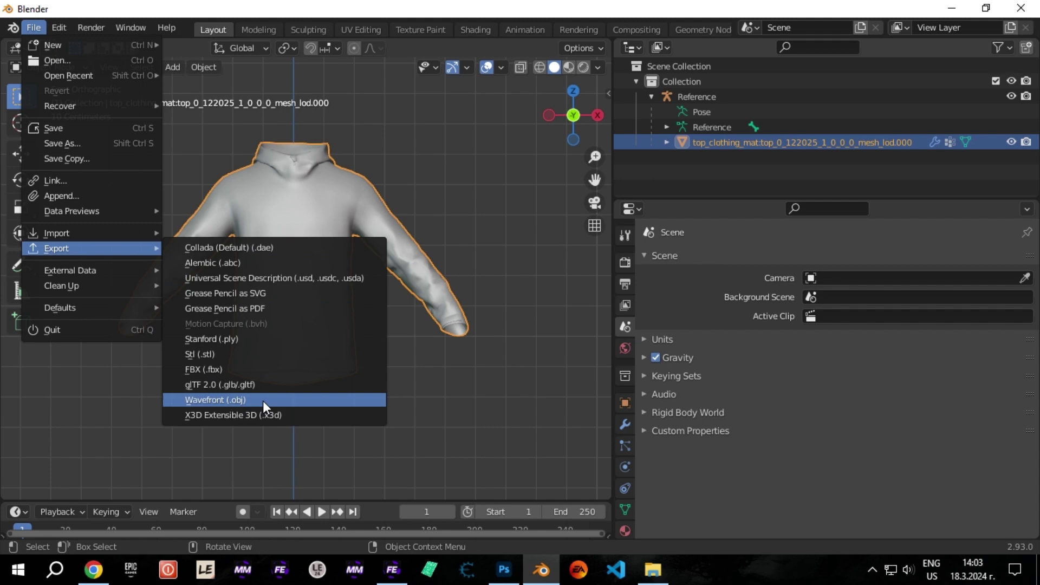
{"action": "left_click", "coordinate": [237, 403]}
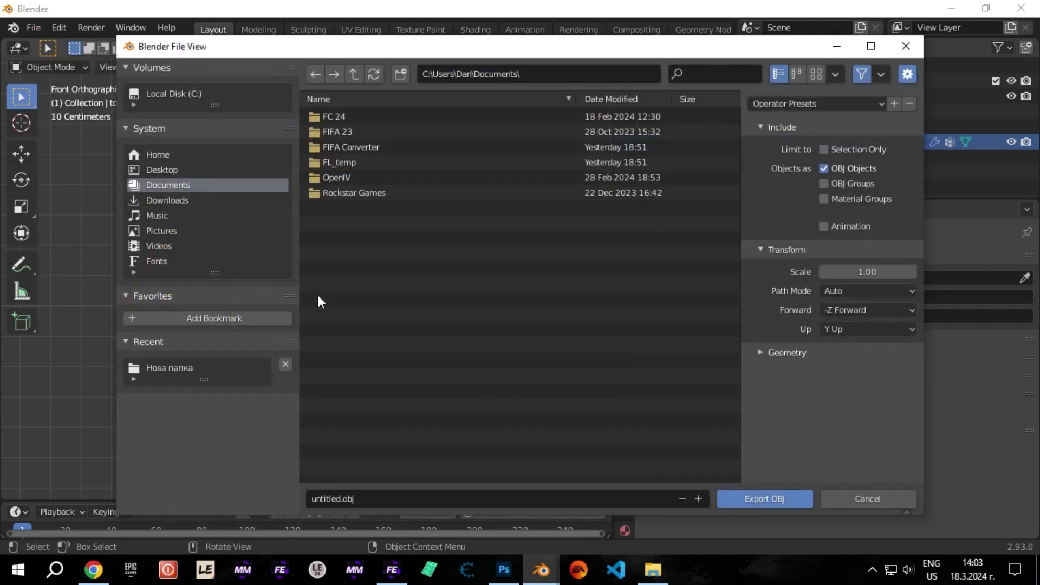
{"action": "left_click", "coordinate": [175, 171]}
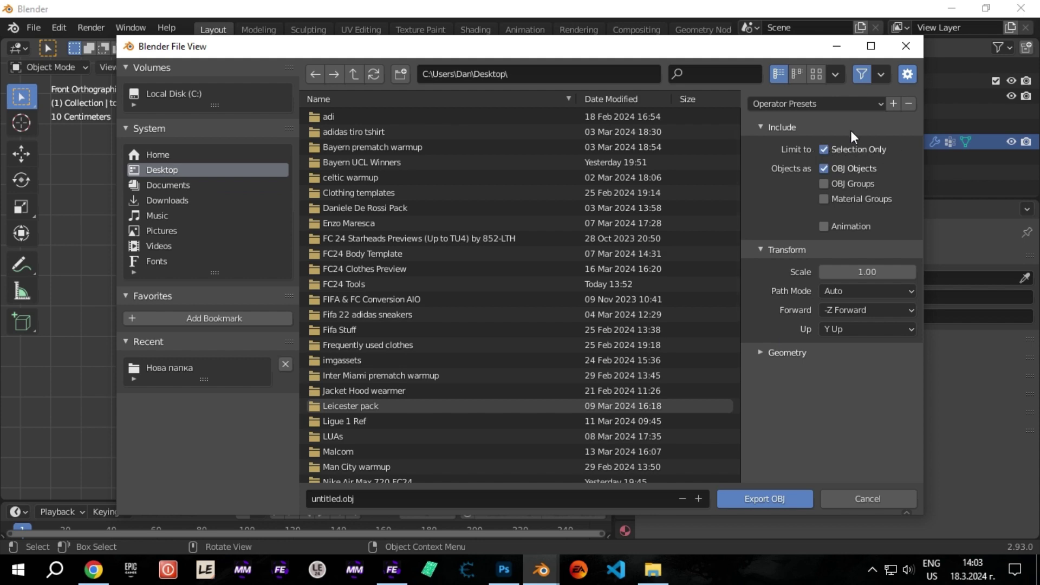
{"action": "left_click", "coordinate": [754, 496]}
Step: Switch to Photoshop and open the 3D model untitled.obj from the desktop
{"action": "left_click", "coordinate": [542, 567]}
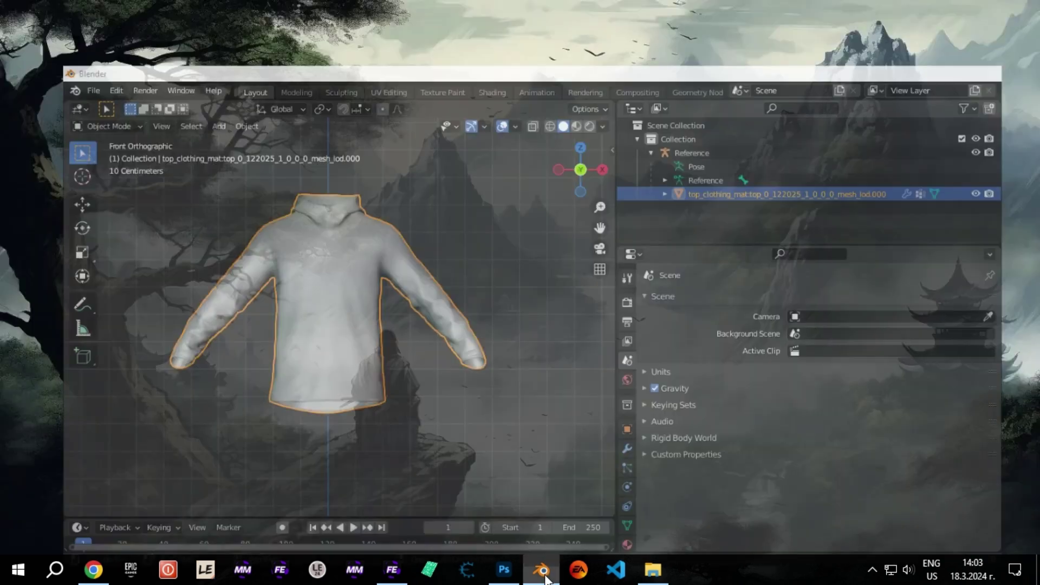
{"action": "left_click", "coordinate": [502, 569]}
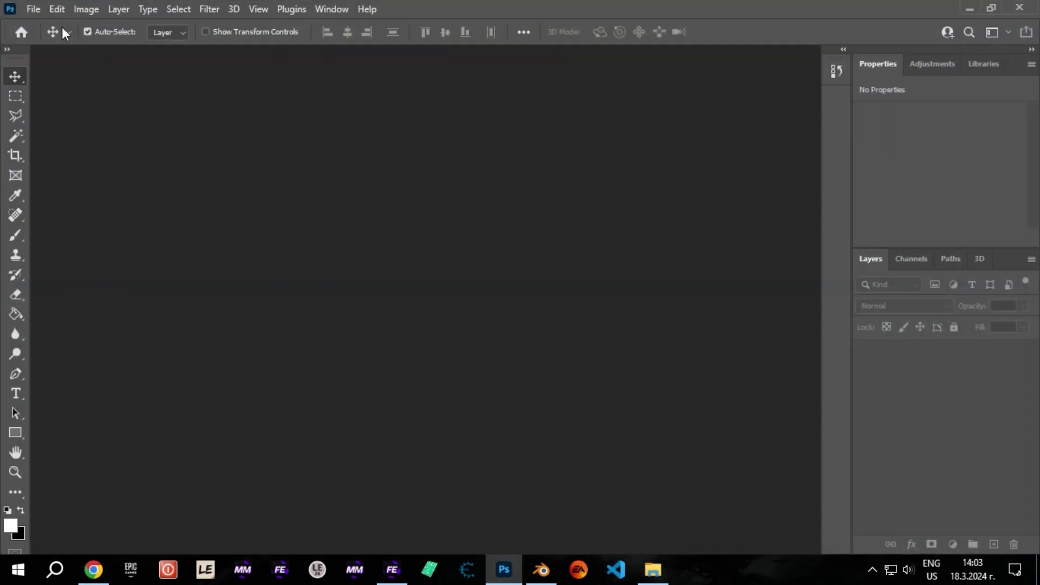
{"action": "left_click", "coordinate": [33, 10]}
{"action": "left_click", "coordinate": [52, 42]}
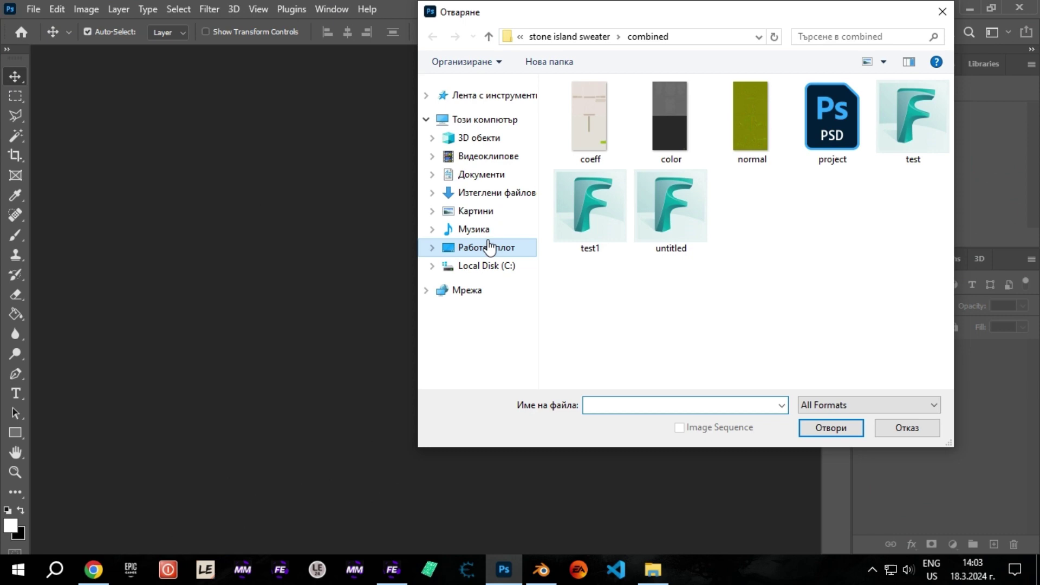
{"action": "left_click", "coordinate": [460, 245]}
{"action": "scroll", "coordinate": [820, 273], "scroll_direction": "down", "scroll_amount": 10}
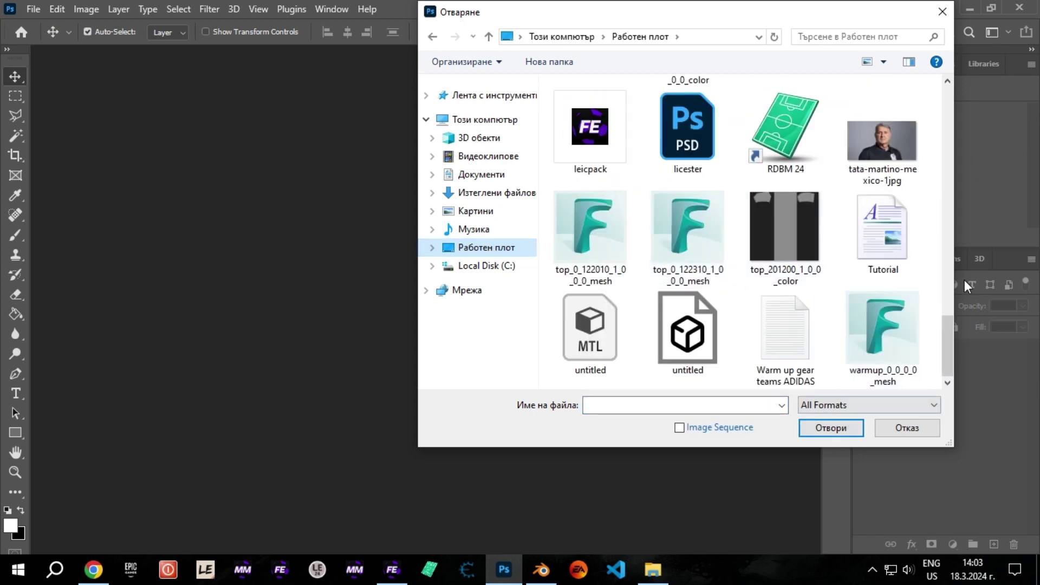
{"action": "double_click", "coordinate": [698, 342]}
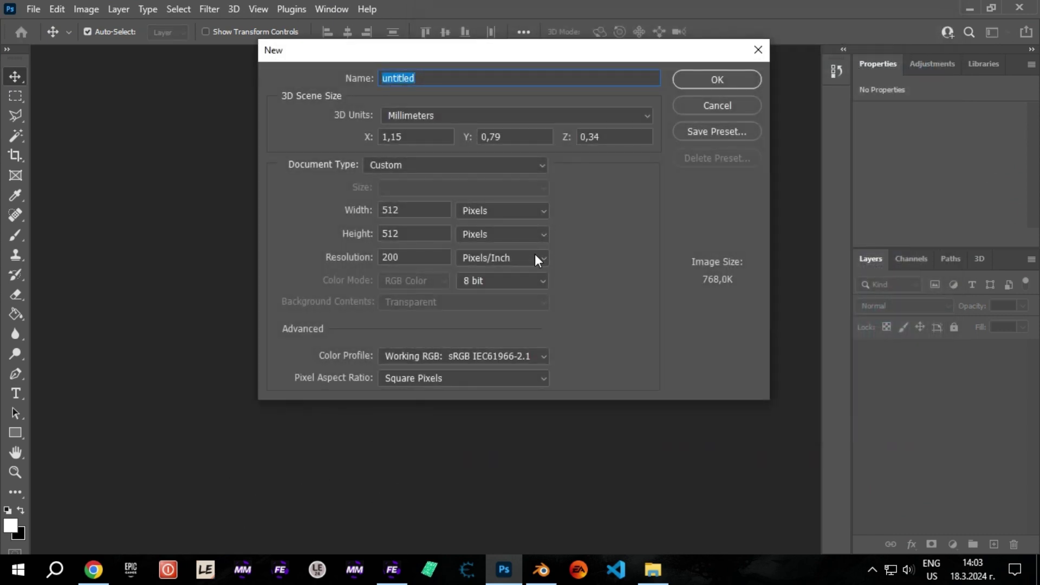
Step: Create the 3D document at 1024 x 1024 pixels in 16 bit and decline switching to the 3D workspace
{"action": "double_click", "coordinate": [423, 208]}
{"action": "type", "text": "1"}
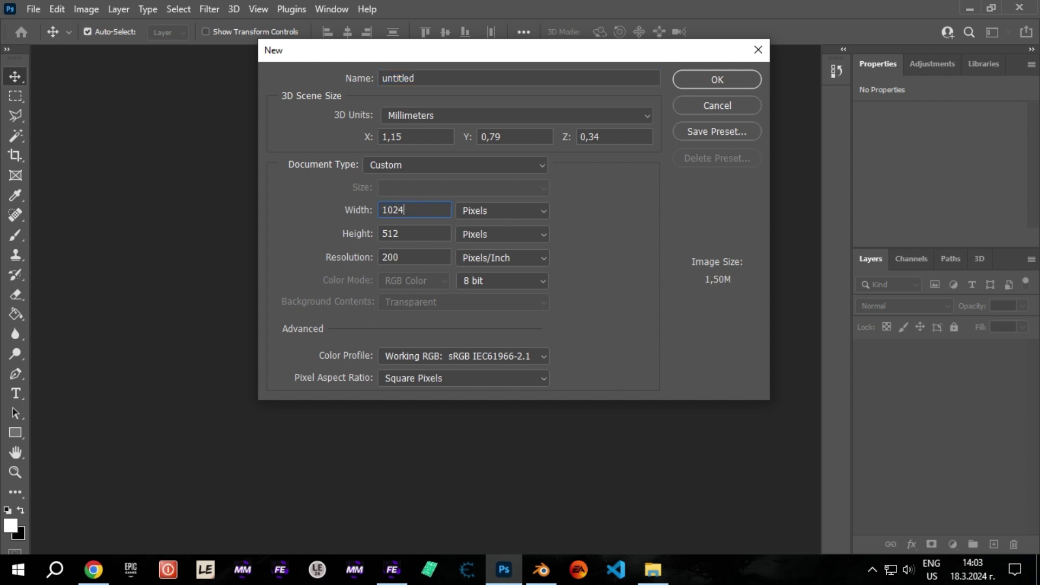
{"action": "type", "text": "1024"}
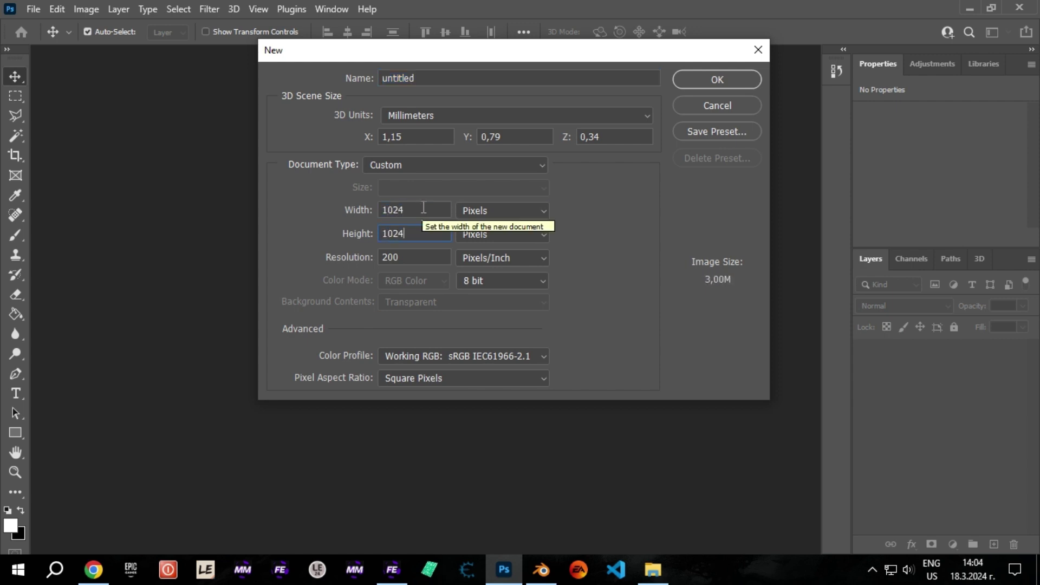
{"action": "left_click", "coordinate": [492, 278]}
{"action": "left_click", "coordinate": [492, 320]}
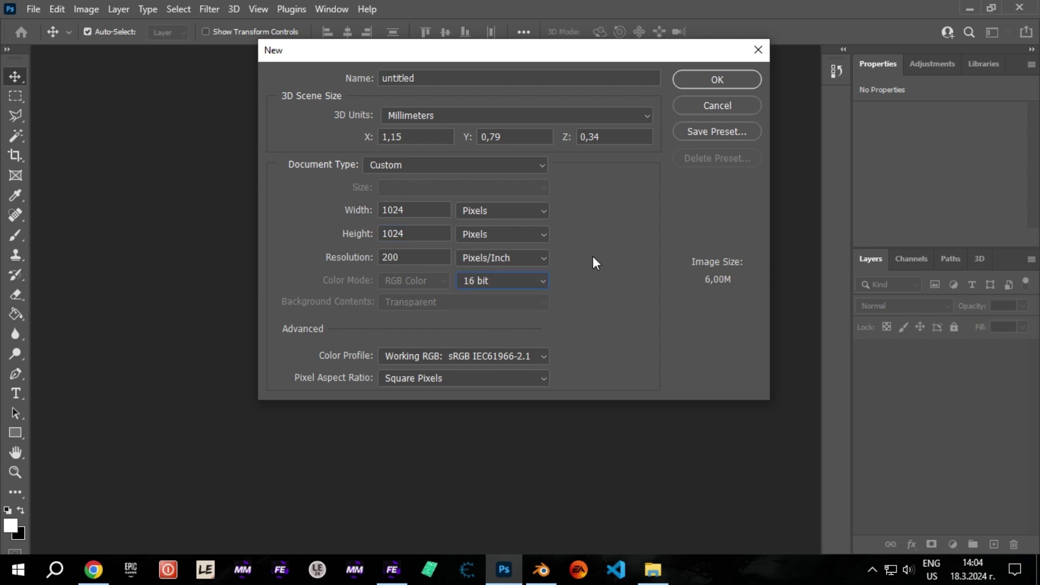
{"action": "left_click", "coordinate": [718, 81]}
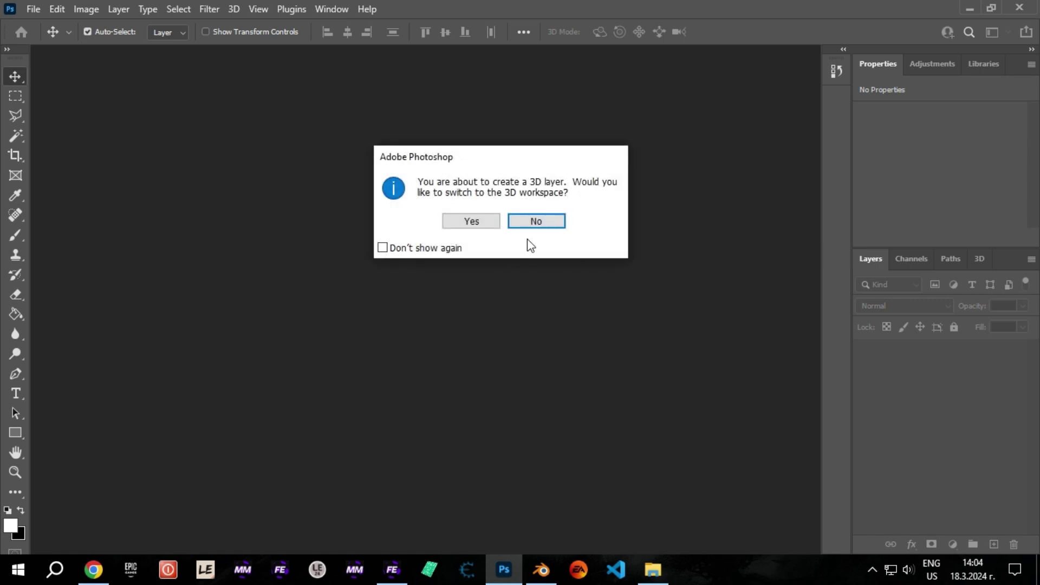
{"action": "left_click", "coordinate": [439, 248]}
{"action": "left_click", "coordinate": [552, 223]}
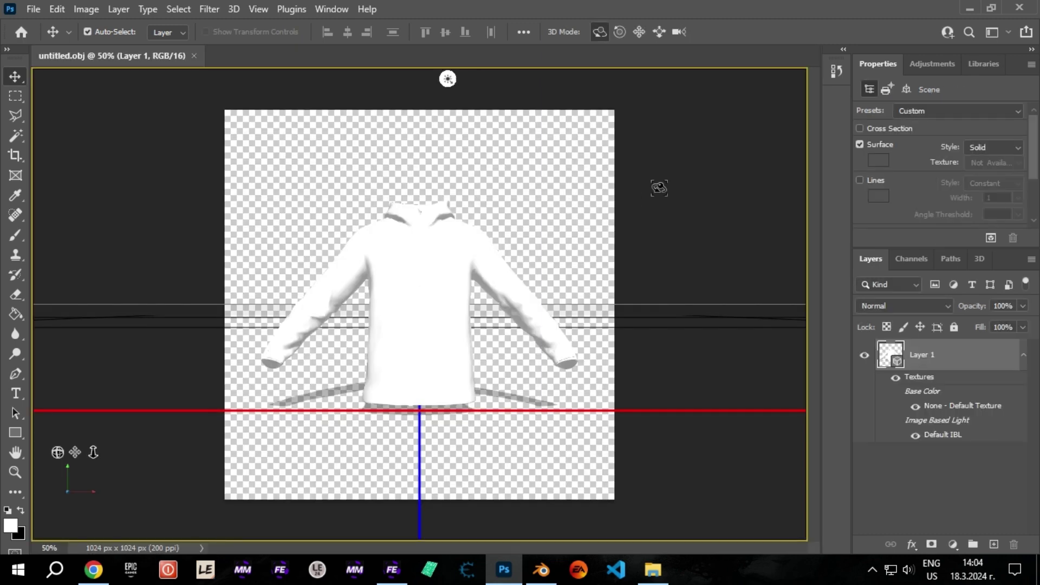
Step: Zoom the jacket document to 100% and open its Base Color texture, None - Default Texture, for editing
{"action": "left_click", "coordinate": [16, 473]}
{"action": "left_click", "coordinate": [406, 31]}
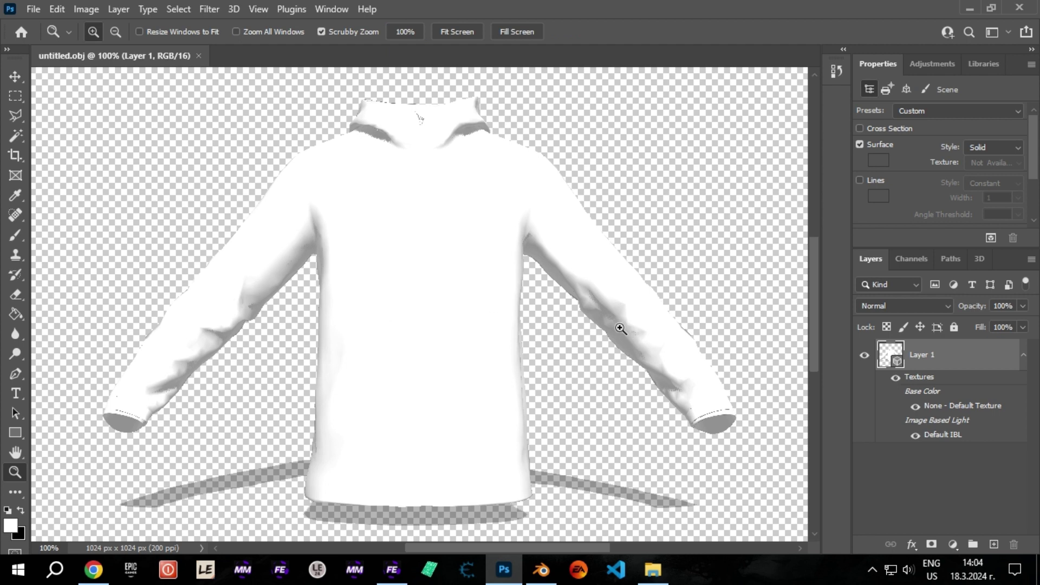
{"action": "double_click", "coordinate": [935, 408]}
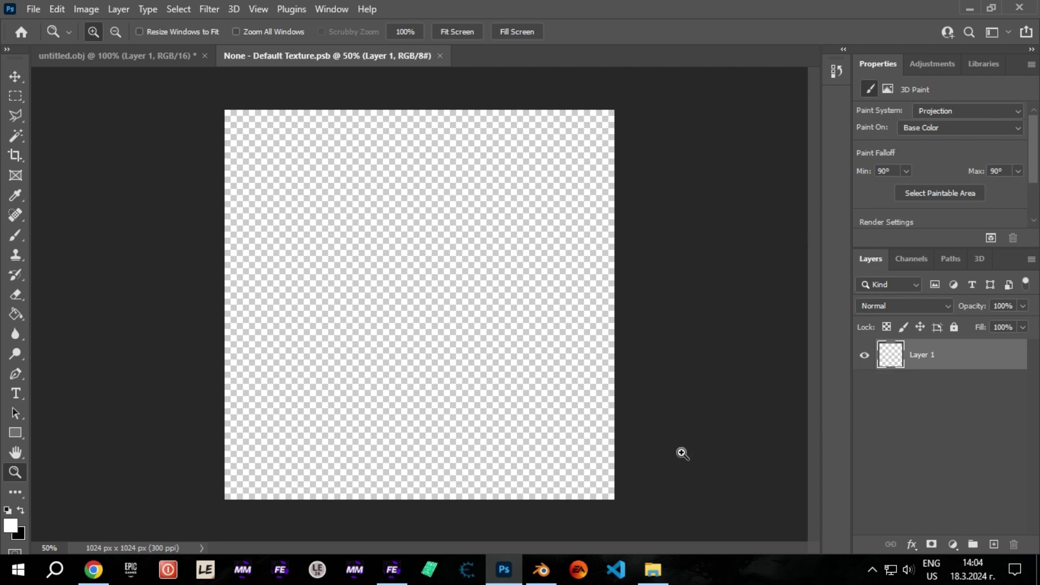
Step: Switch to FIFA Editor Tool and open the top_122025_1_0_0_color texture from the male_0 jacket's var_0 textures
{"action": "left_click", "coordinate": [392, 569]}
{"action": "left_click", "coordinate": [110, 314]}
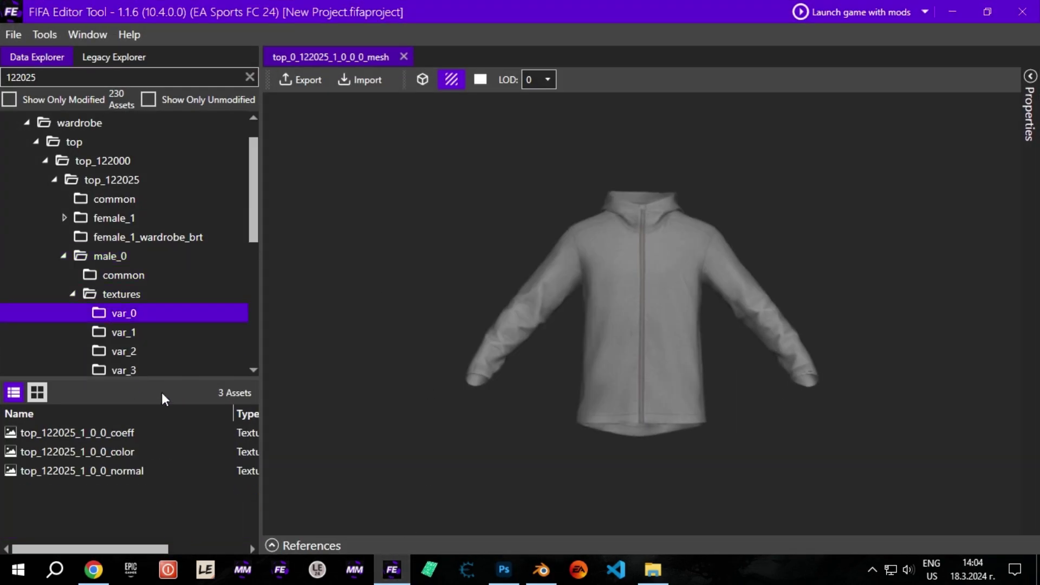
{"action": "double_click", "coordinate": [122, 452]}
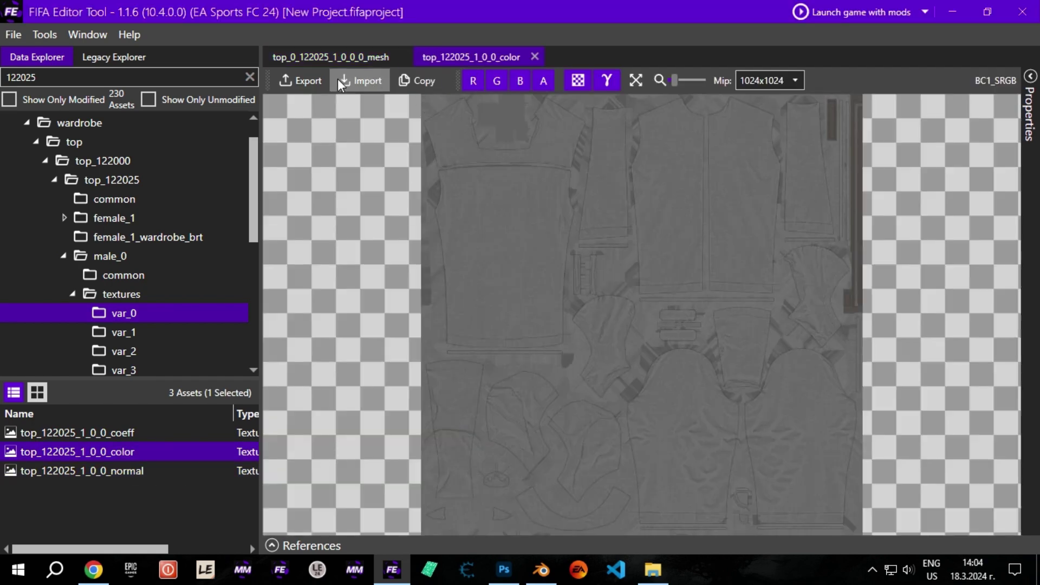
Step: Export the color texture as a PNG into a new folder named jacket inside the desktop's FC24 Clothes Preview folder
{"action": "left_click", "coordinate": [302, 81]}
{"action": "left_click", "coordinate": [108, 243]}
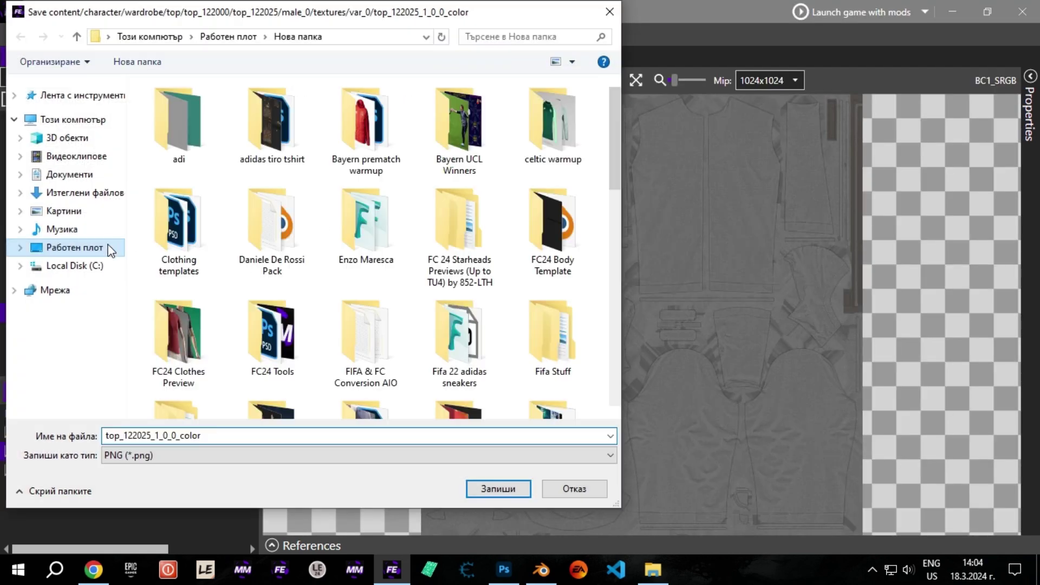
{"action": "scroll", "coordinate": [318, 242], "scroll_direction": "down", "scroll_amount": 5}
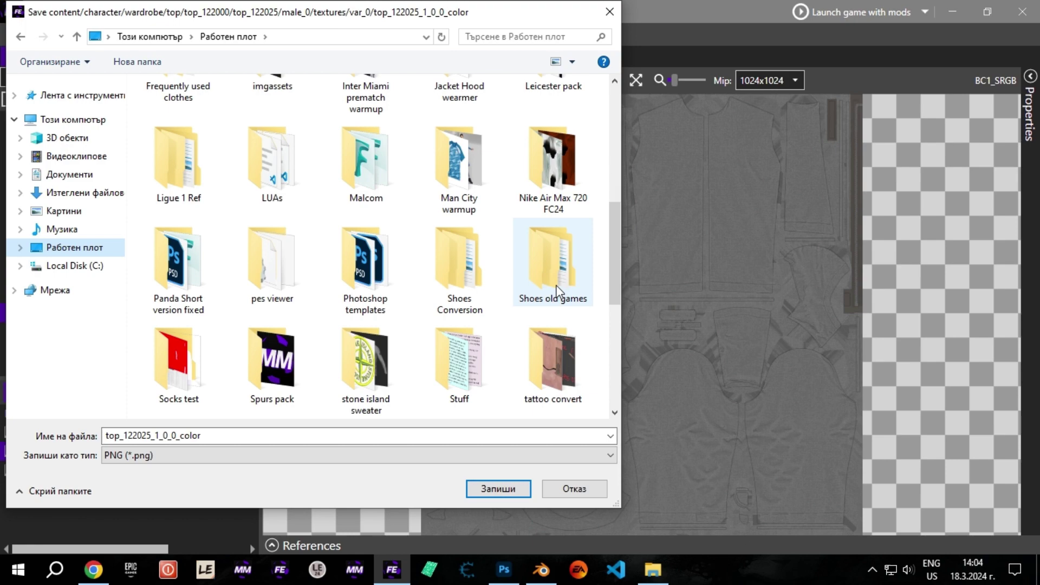
{"action": "scroll", "coordinate": [607, 296], "scroll_direction": "down", "scroll_amount": 3}
{"action": "scroll", "coordinate": [547, 365], "scroll_direction": "up", "scroll_amount": 10}
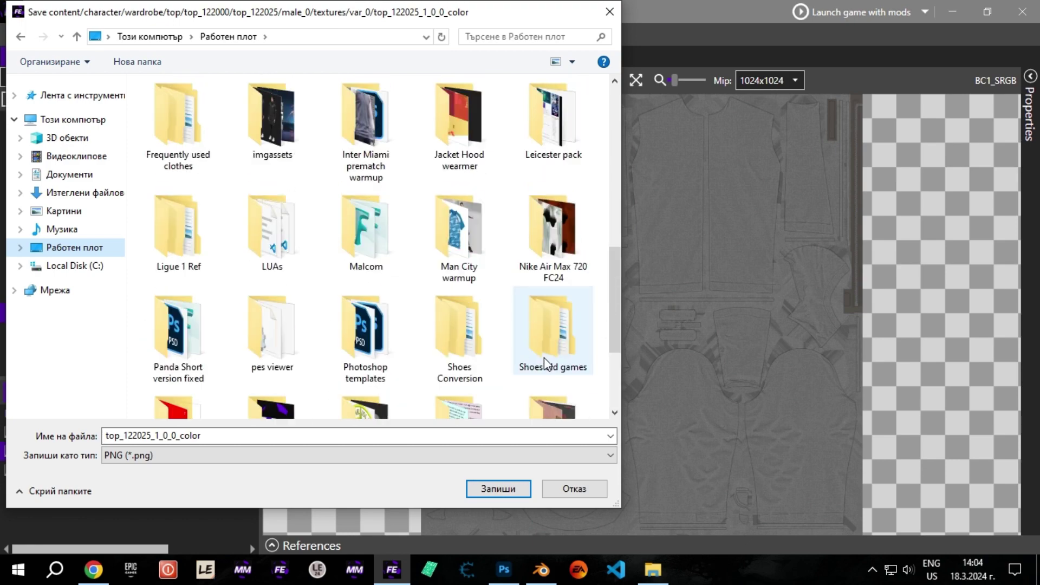
{"action": "left_click_drag", "start_coordinate": [616, 248], "coordinate": [619, 179]}
{"action": "double_click", "coordinate": [163, 108]}
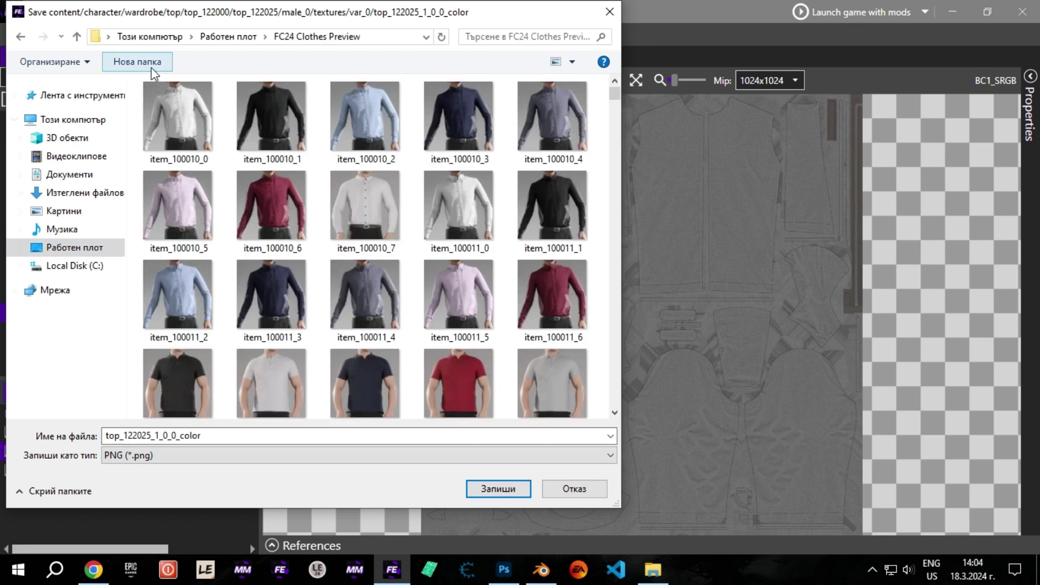
{"action": "left_click", "coordinate": [141, 62]}
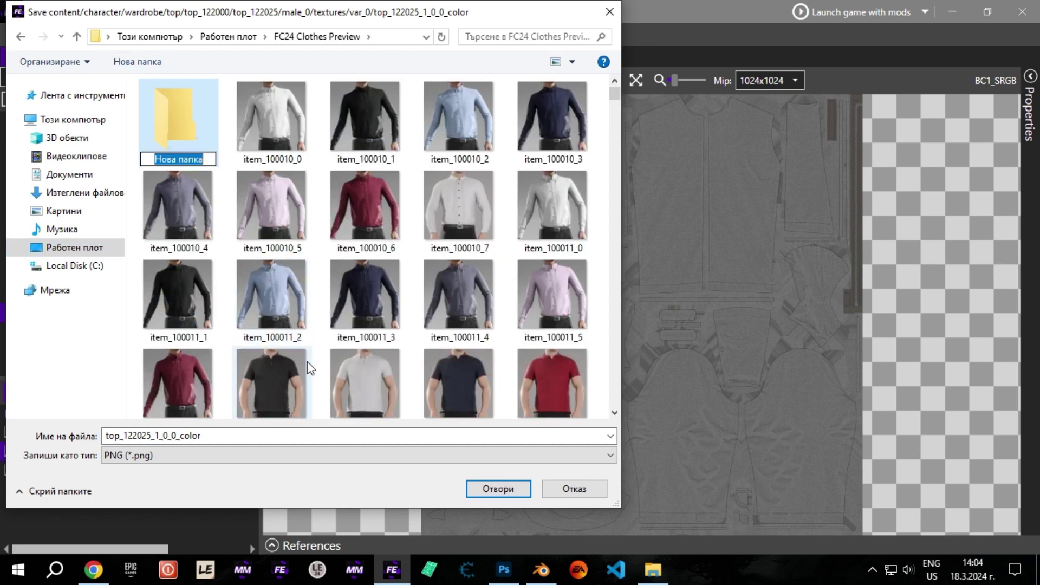
{"action": "type", "text": "jacket"}
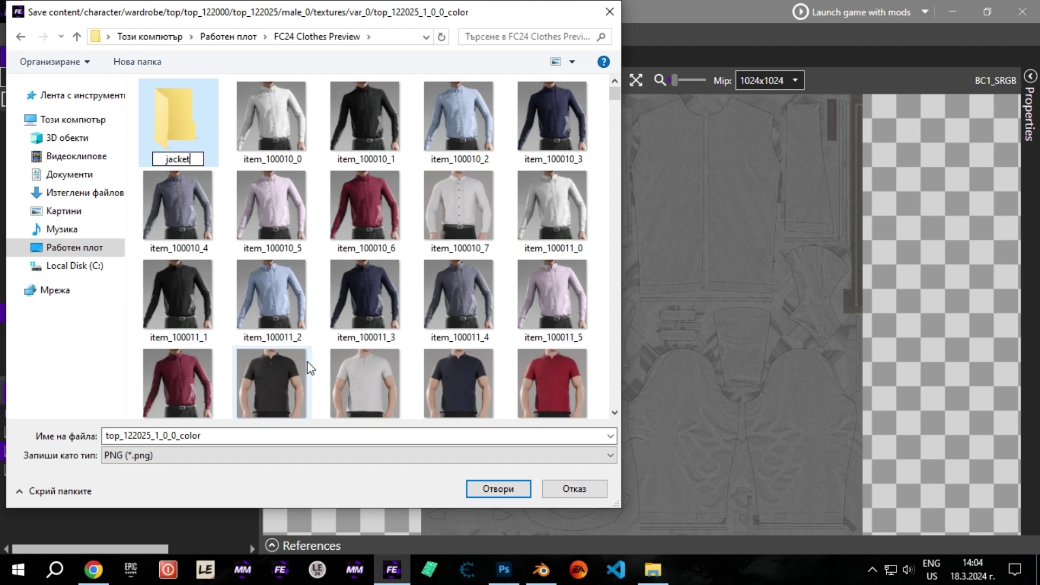
{"action": "key", "text": "Return"}
{"action": "key", "text": "Return"}
{"action": "left_click", "coordinate": [527, 493]}
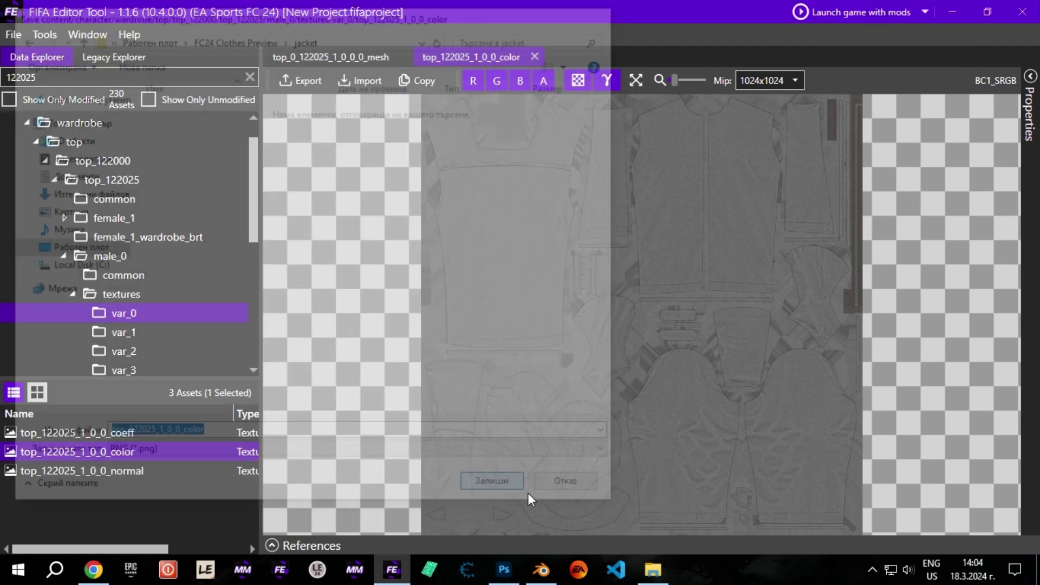
Step: Place the exported top_122025_1_0_0_color image from the jacket folder into Photoshop's default texture document and refresh the texture on the 3D jacket
{"action": "left_click", "coordinate": [653, 569]}
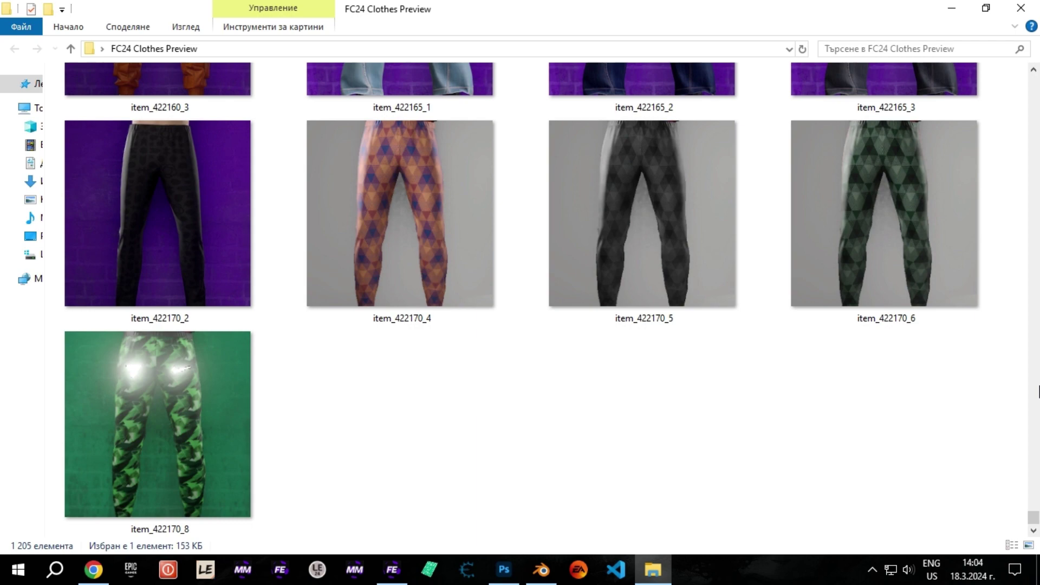
{"action": "scroll", "coordinate": [921, 510], "scroll_direction": "up", "scroll_amount": 20}
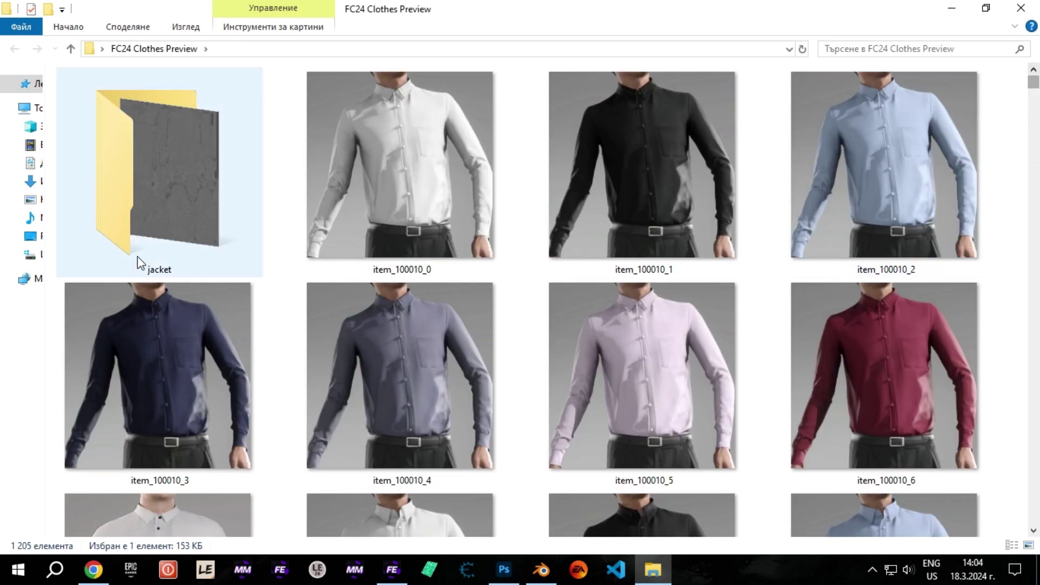
{"action": "double_click", "coordinate": [157, 260]}
{"action": "left_click_drag", "start_coordinate": [95, 105], "coordinate": [452, 428]}
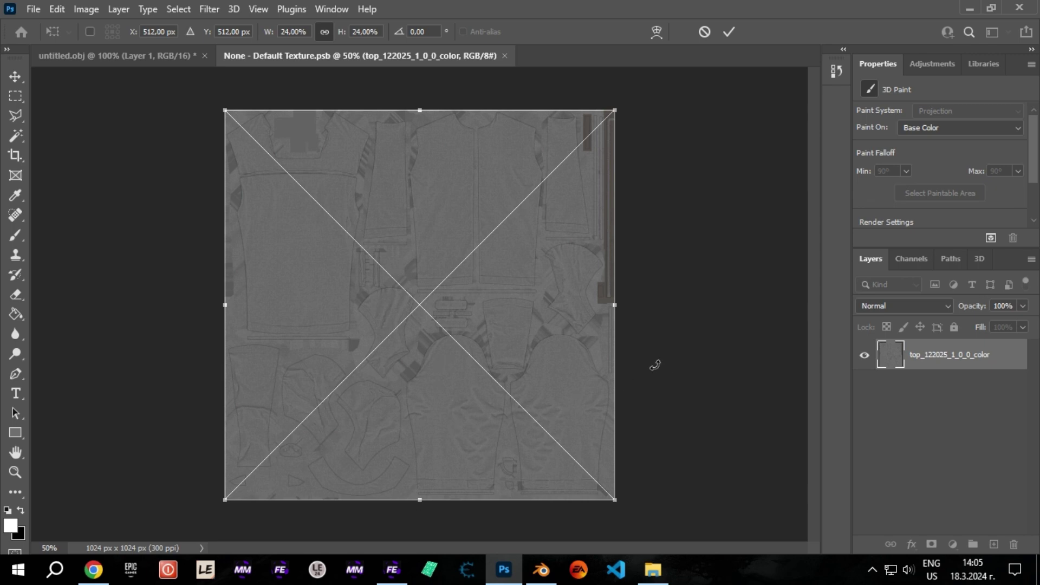
{"action": "key", "text": "Return"}
{"action": "left_click", "coordinate": [167, 61]}
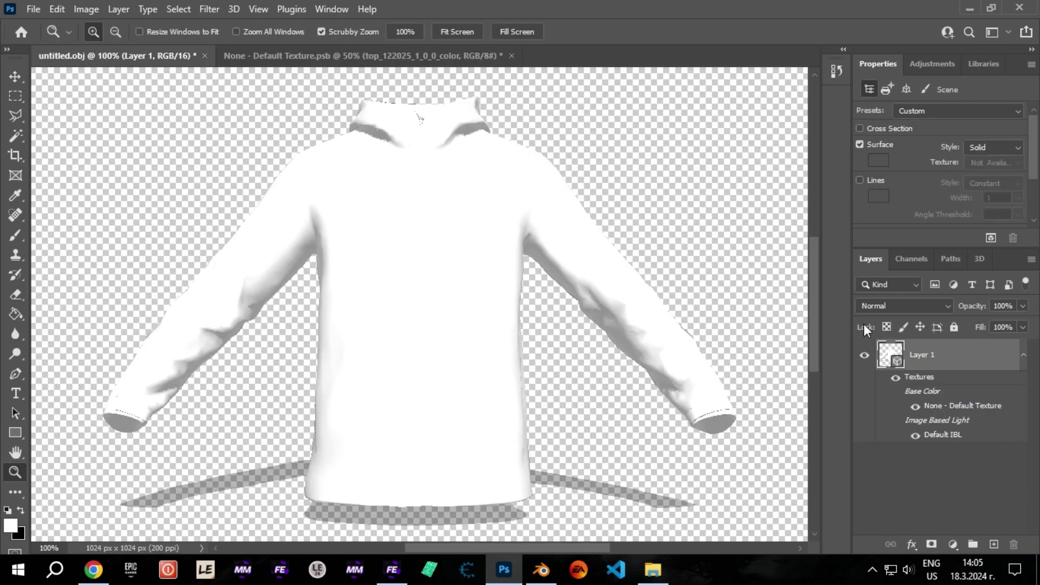
{"action": "left_click", "coordinate": [915, 407]}
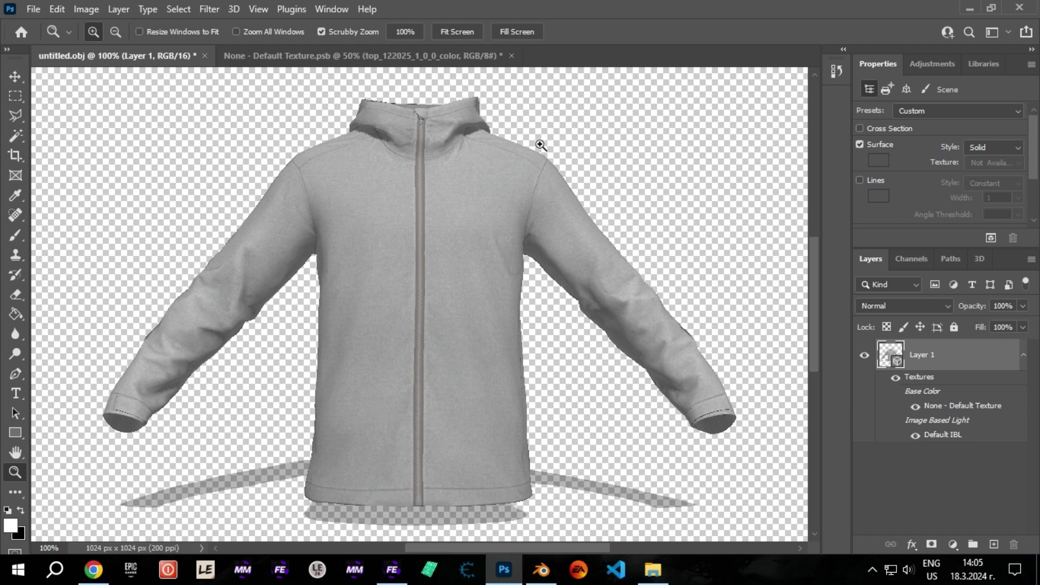
Step: Switch to the browser and save the Seeklogo FC Bayern logo as a PNG image in the jacket folder
{"action": "left_click", "coordinate": [353, 54]}
{"action": "left_click", "coordinate": [401, 33]}
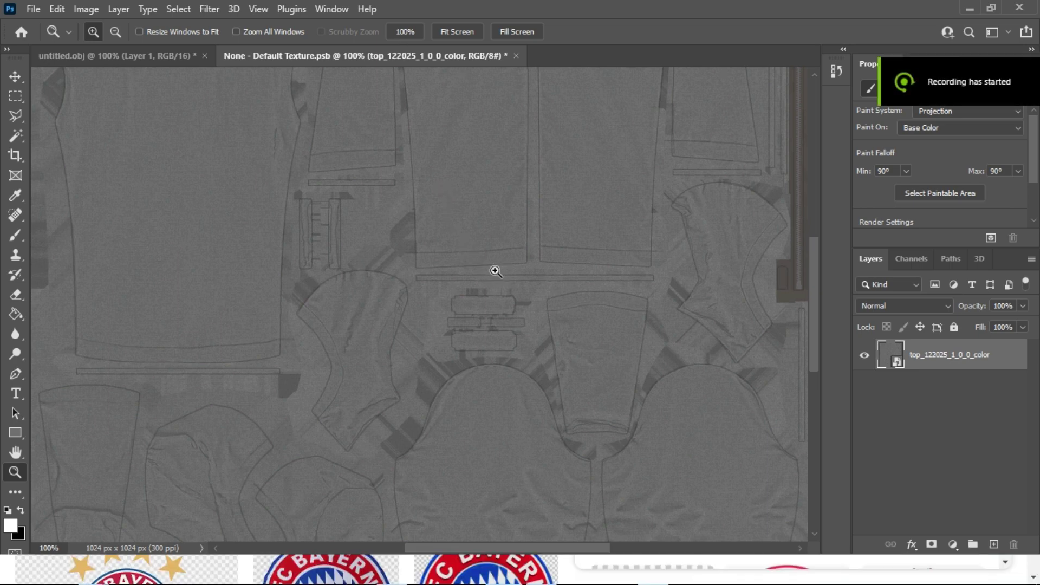
{"action": "left_click", "coordinate": [463, 31]}
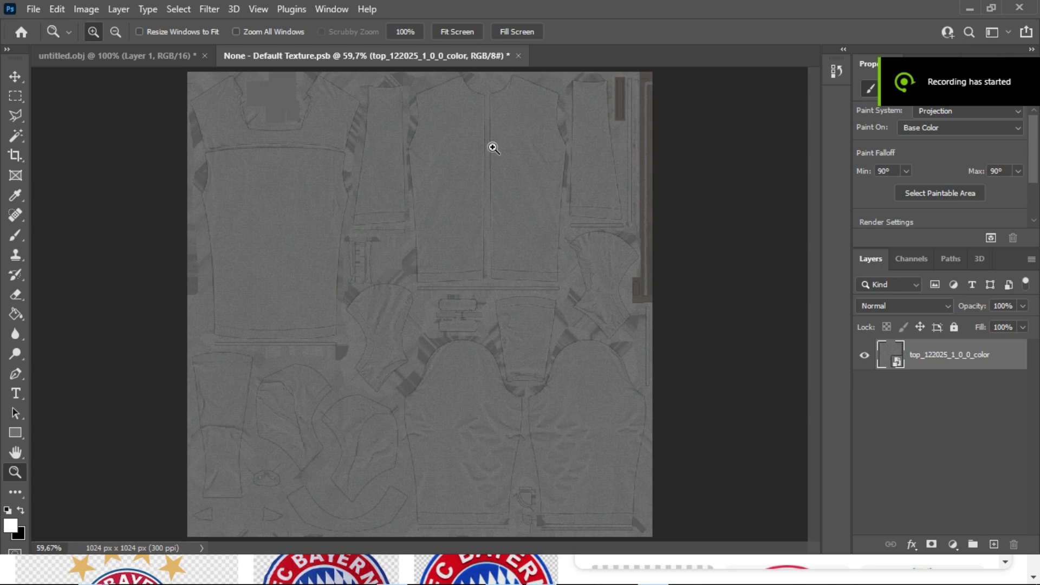
{"action": "key", "text": "alt+Tab"}
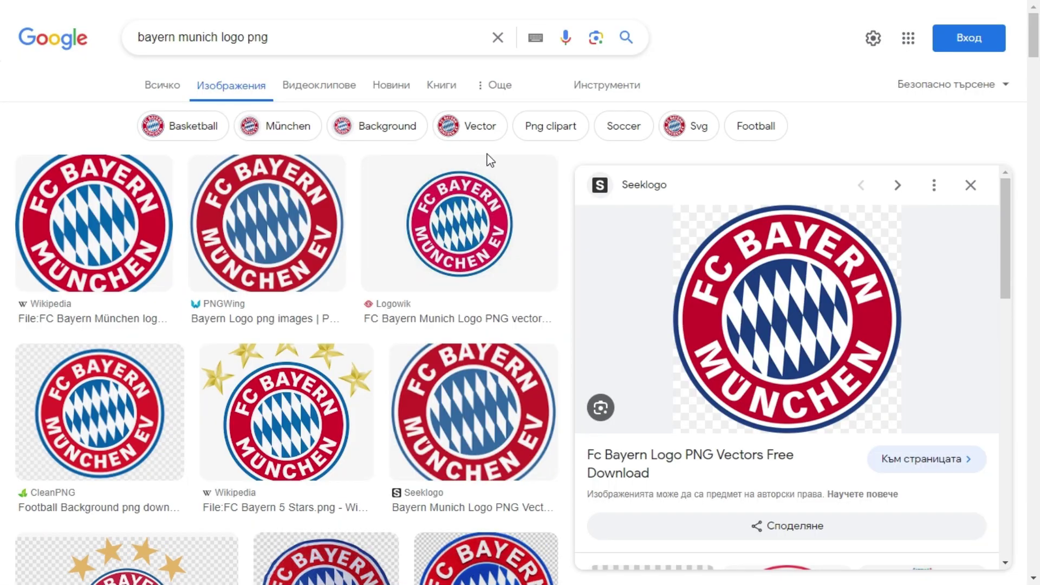
{"action": "right_click", "coordinate": [801, 294]}
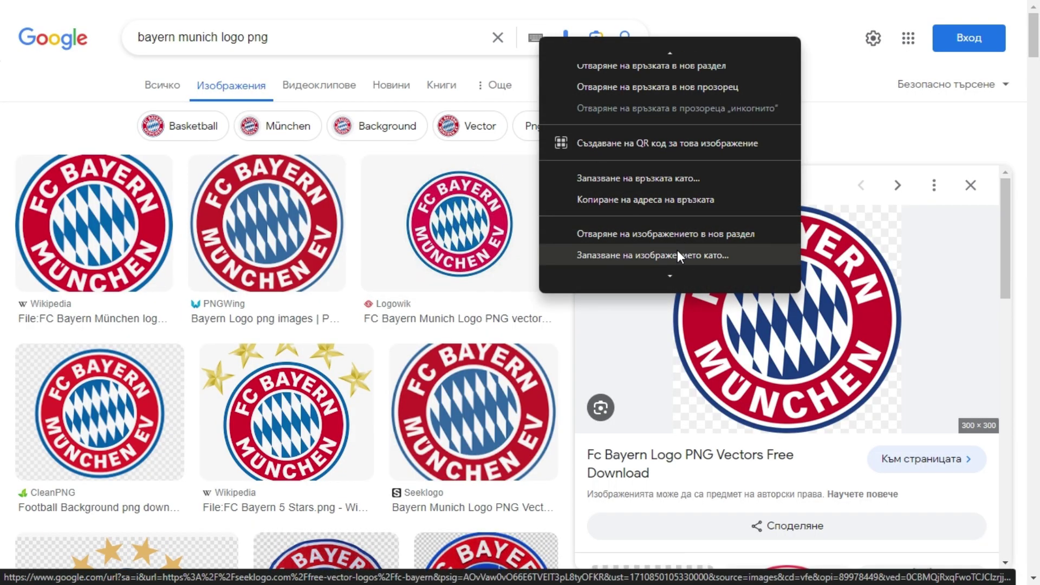
{"action": "left_click", "coordinate": [674, 255]}
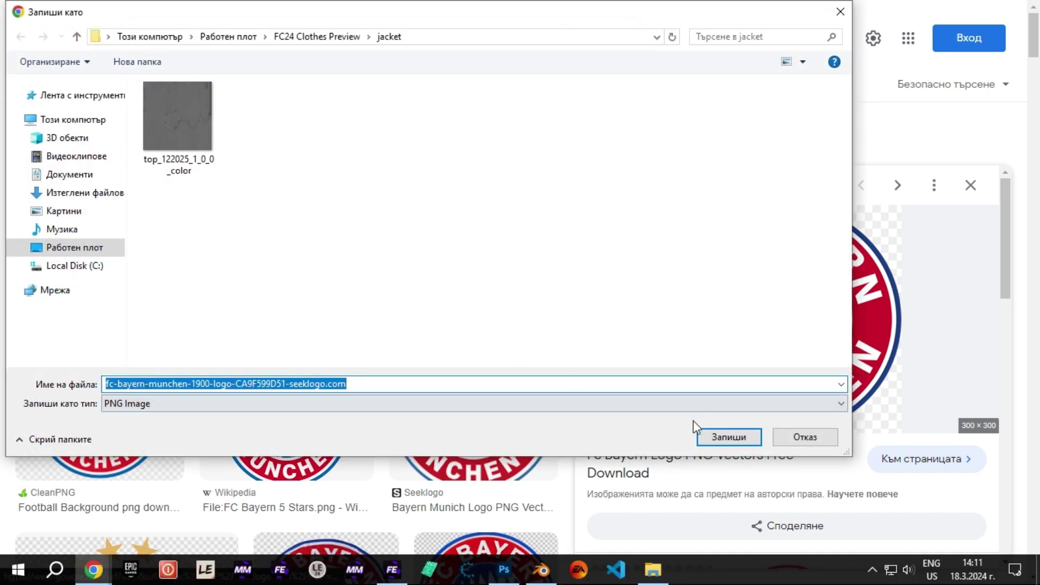
{"action": "left_click", "coordinate": [726, 436]}
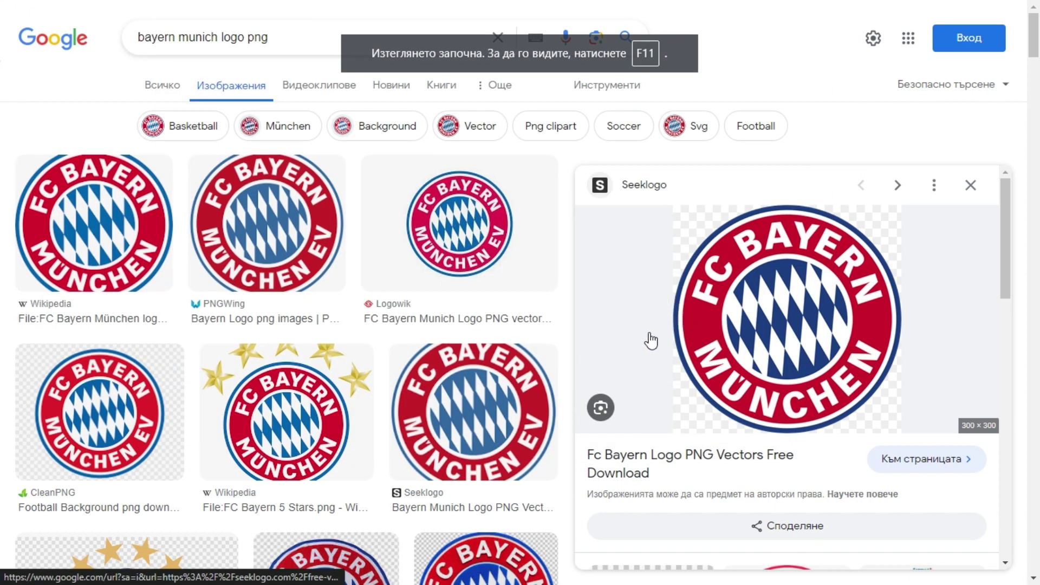
Step: Place the Bayern logo from the jacket folder into the texture document, scaled to about 3.75% on the upper chest of the right-hand front panel
{"action": "key", "text": "alt+Tab"}
{"action": "left_click", "coordinate": [293, 341]}
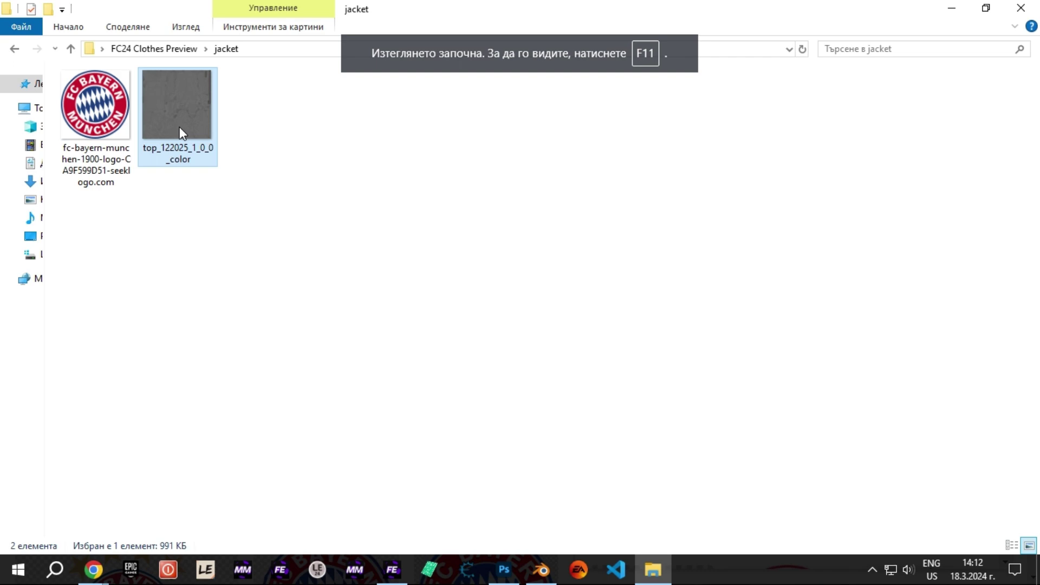
{"action": "left_click_drag", "start_coordinate": [96, 136], "coordinate": [527, 227]}
{"action": "left_click_drag", "start_coordinate": [530, 148], "coordinate": [531, 152]}
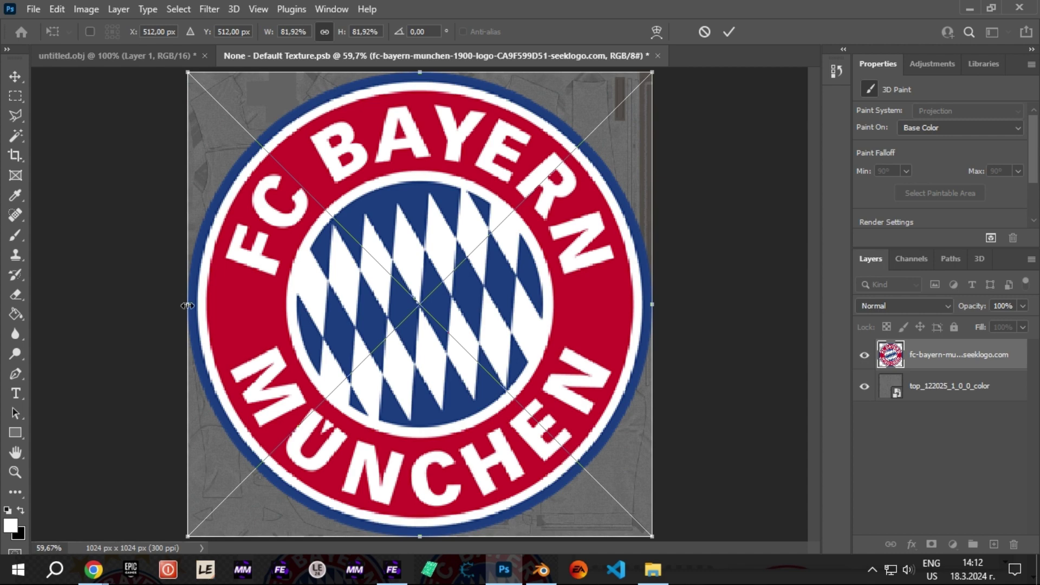
{"action": "left_click_drag", "start_coordinate": [187, 306], "coordinate": [539, 135]}
{"action": "left_click_drag", "start_coordinate": [529, 99], "coordinate": [526, 130]}
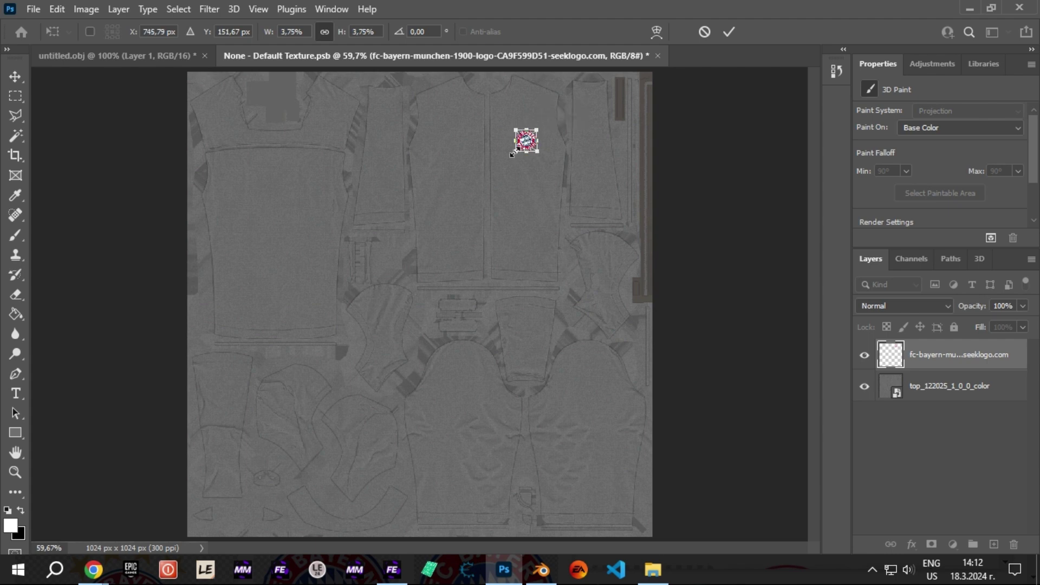
{"action": "key", "text": "Return"}
Step: Move the Bayern logo slightly up and toward the zipper, and refresh the base color texture on the 3D jacket
{"action": "key", "text": "z"}
{"action": "left_click", "coordinate": [411, 32]}
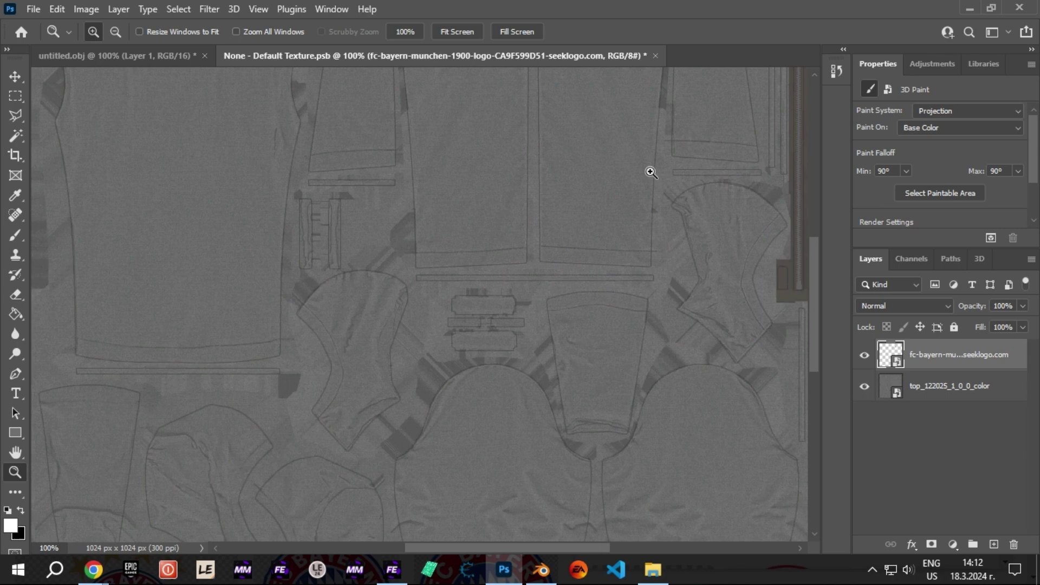
{"action": "scroll", "coordinate": [650, 169], "scroll_direction": "up", "scroll_amount": 5}
{"action": "left_click", "coordinate": [21, 81]}
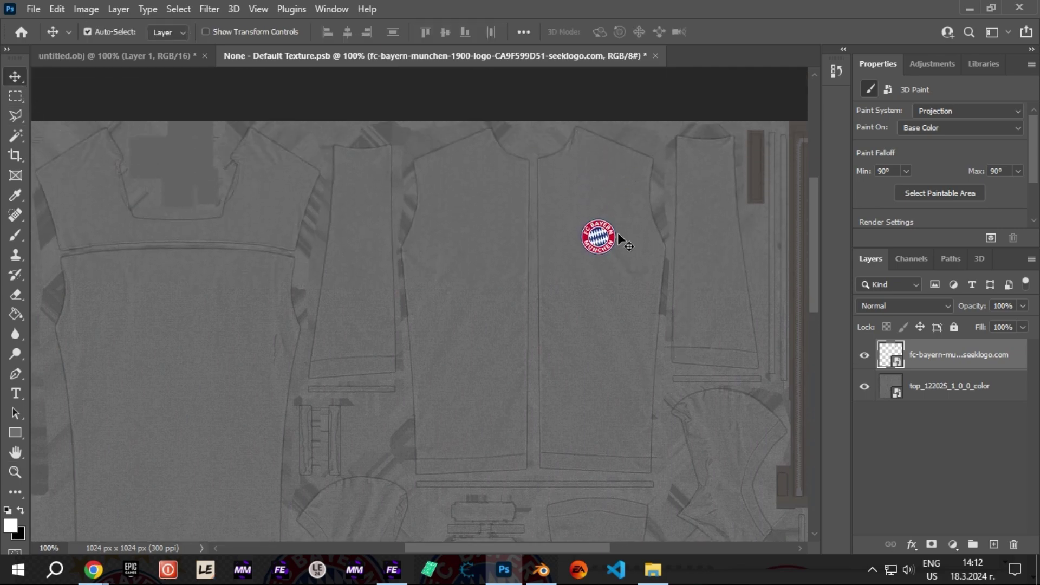
{"action": "left_click_drag", "start_coordinate": [618, 236], "coordinate": [600, 218]}
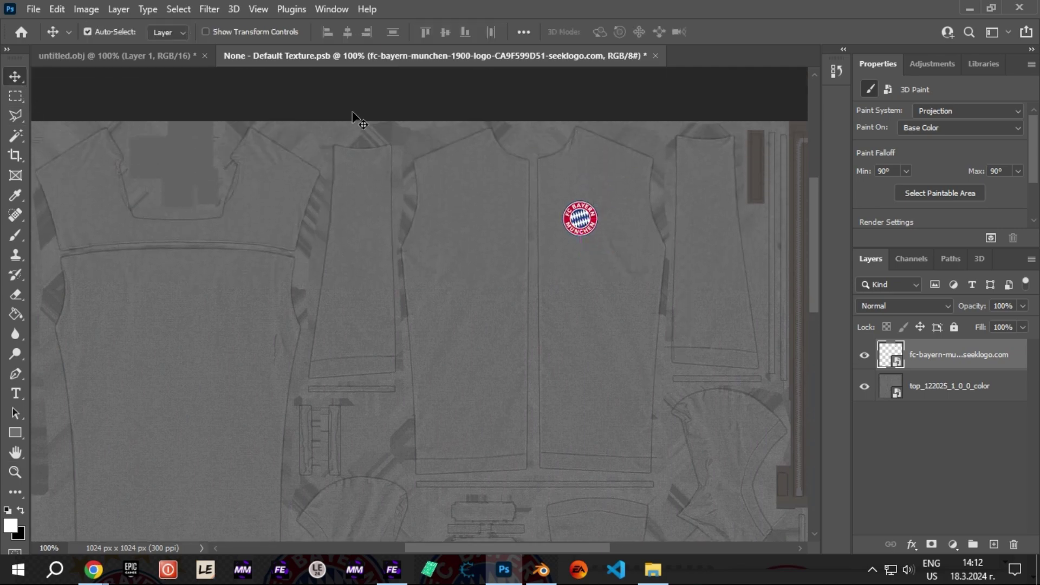
{"action": "left_click", "coordinate": [148, 57]}
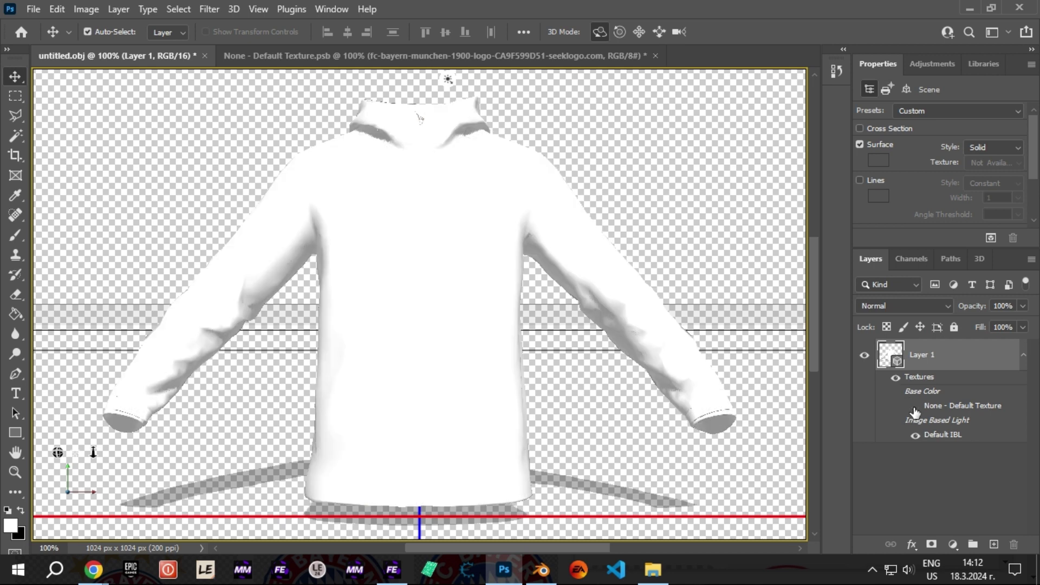
{"action": "left_click", "coordinate": [915, 407]}
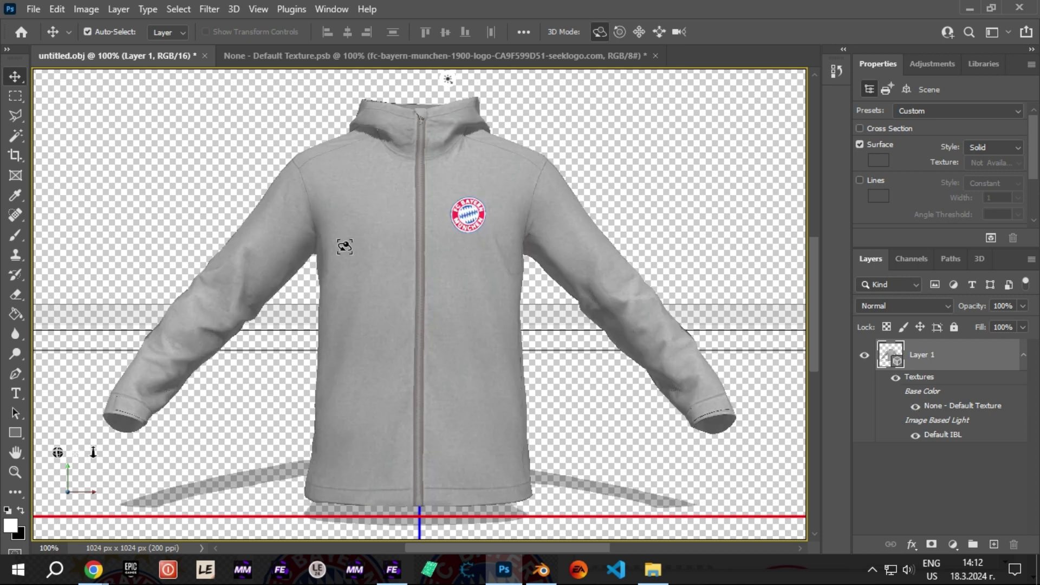
Step: Move the Bayern logo slightly away from the zipper in the texture document and refresh the base color texture on the 3D jacket
{"action": "left_click", "coordinate": [513, 56]}
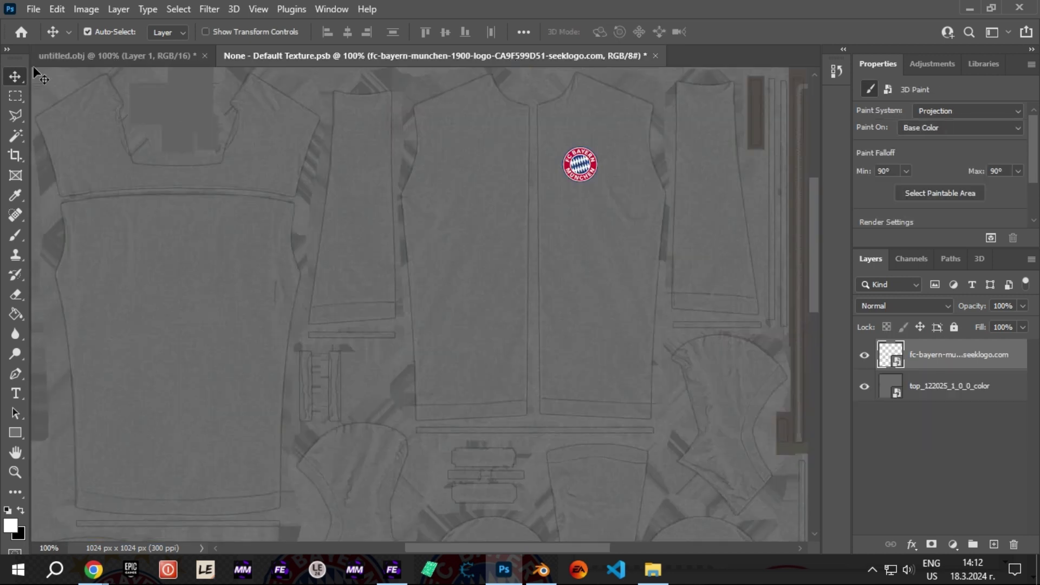
{"action": "left_click_drag", "start_coordinate": [582, 171], "coordinate": [589, 171]}
{"action": "left_click", "coordinate": [181, 55]}
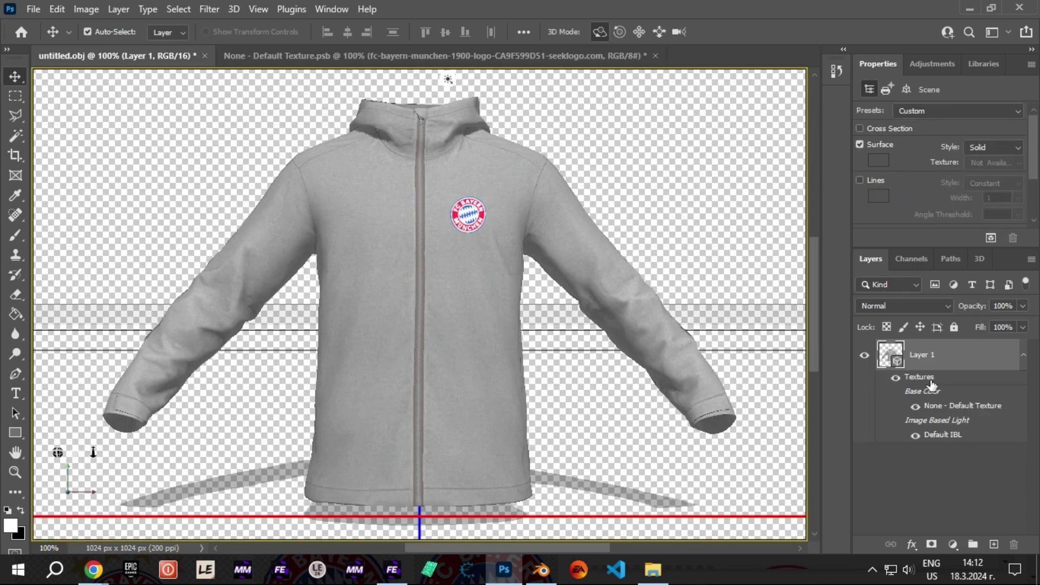
{"action": "left_click", "coordinate": [914, 408]}
{"action": "left_click", "coordinate": [915, 408]}
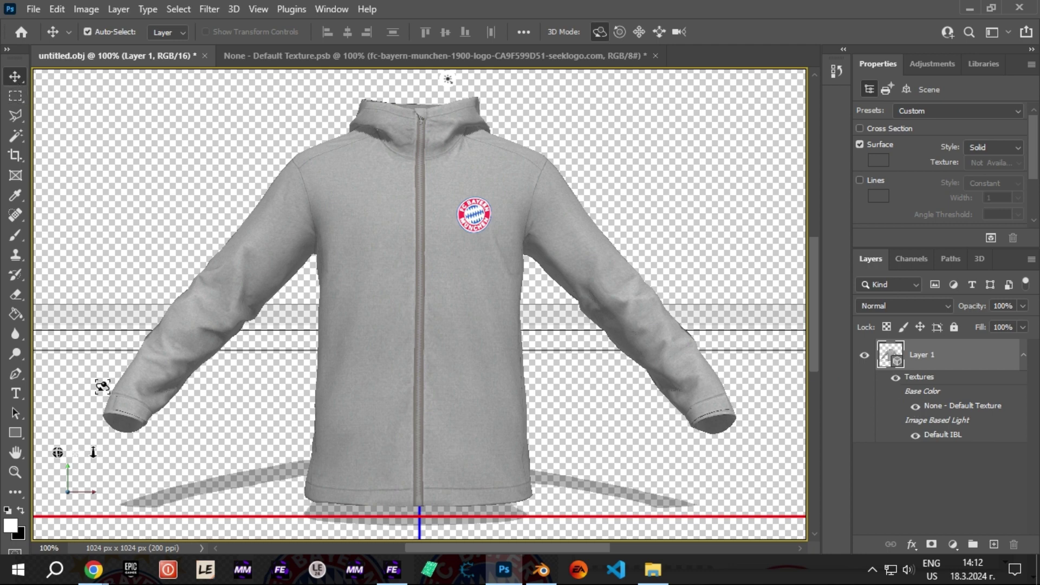
Step: Orbit the 3D jacket to check the logo placement from other angles, and restore the default camera view
{"action": "left_click_drag", "start_coordinate": [57, 452], "coordinate": [332, 459]}
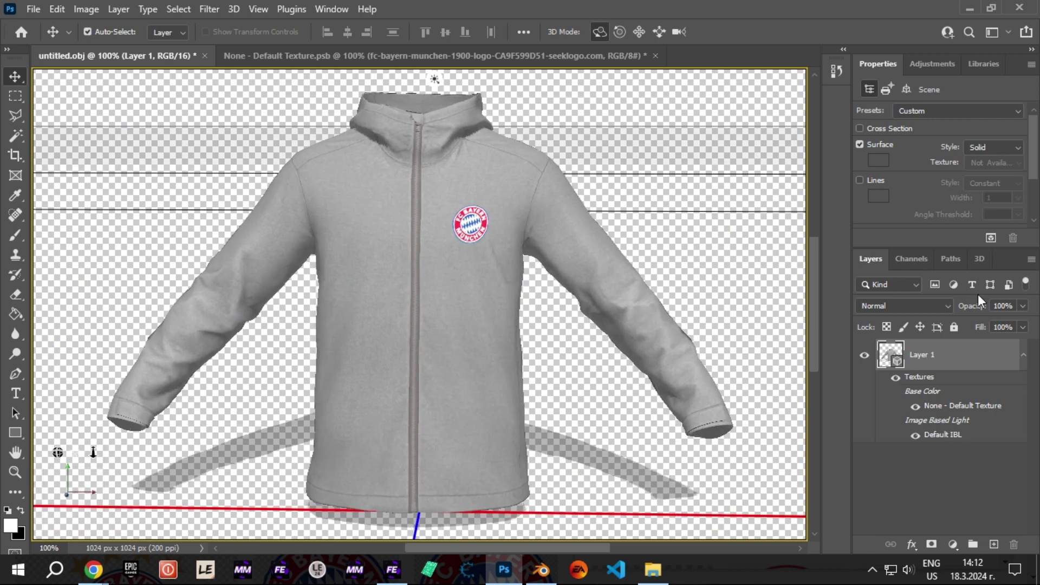
{"action": "left_click", "coordinate": [979, 258]}
{"action": "left_click", "coordinate": [921, 396]}
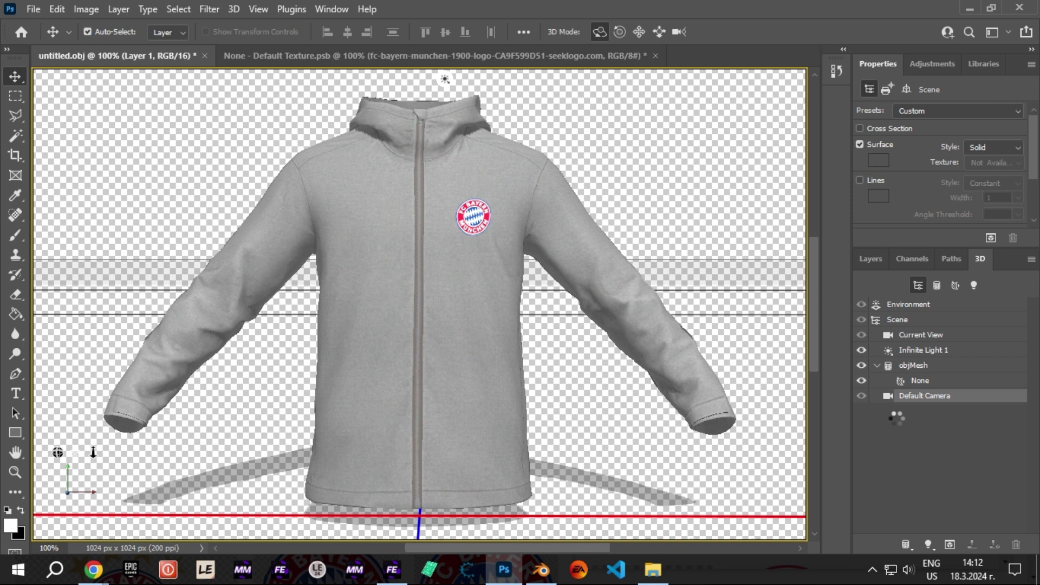
{"action": "left_click", "coordinate": [921, 335]}
{"action": "left_click", "coordinate": [871, 259]}
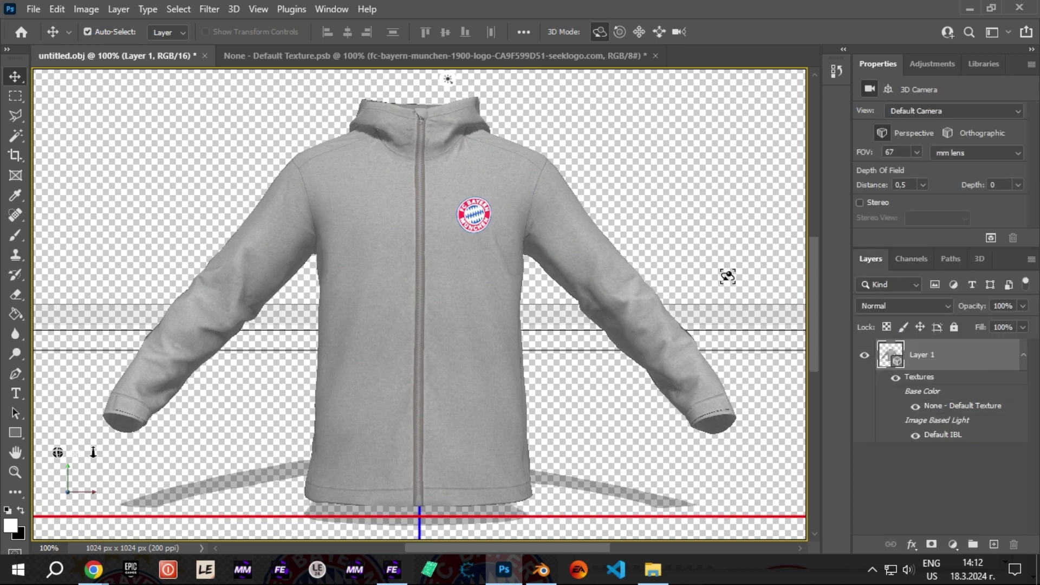
Step: Add a Color Overlay effect to the top_122025_1_0_0_color layer in the texture document with the Lighten blend mode
{"action": "left_click", "coordinate": [509, 57]}
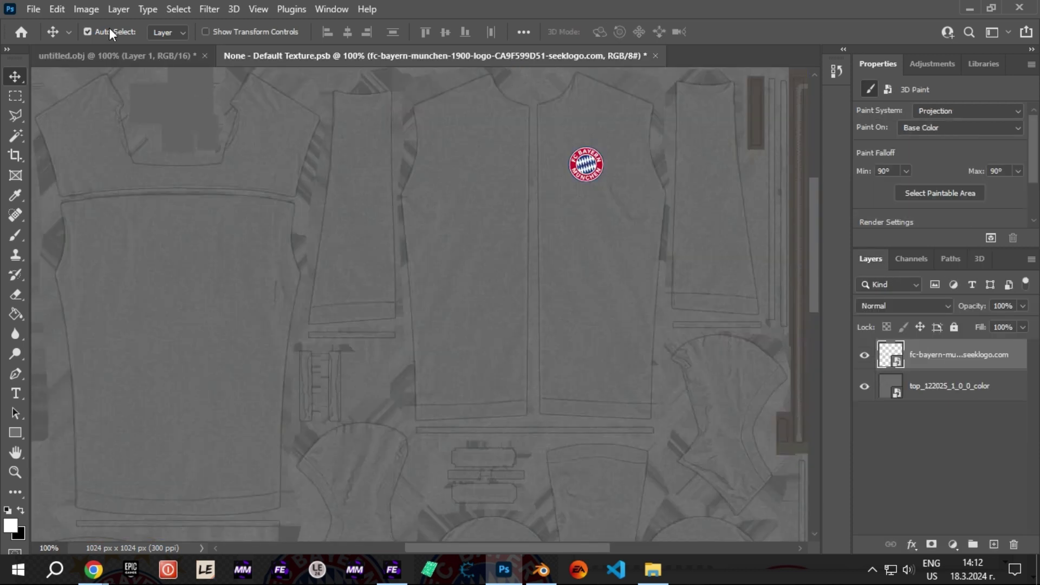
{"action": "left_click", "coordinate": [944, 386]}
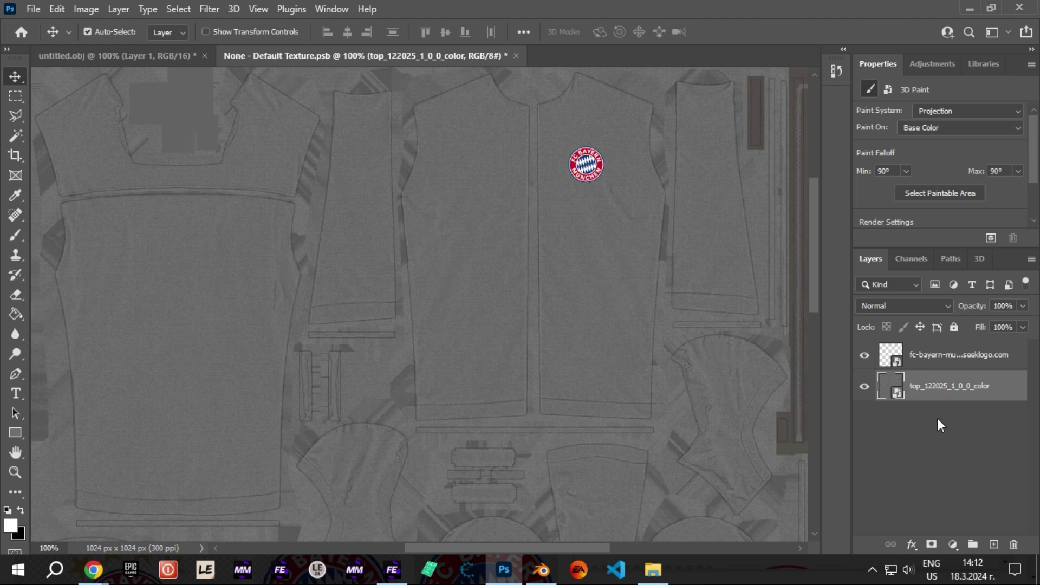
{"action": "left_click", "coordinate": [912, 544]}
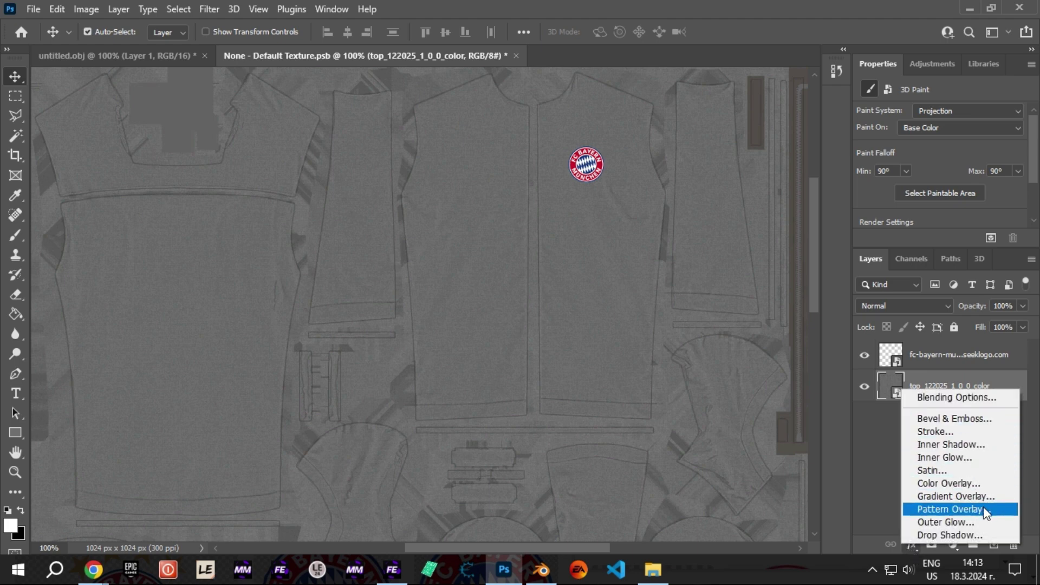
{"action": "left_click", "coordinate": [966, 485]}
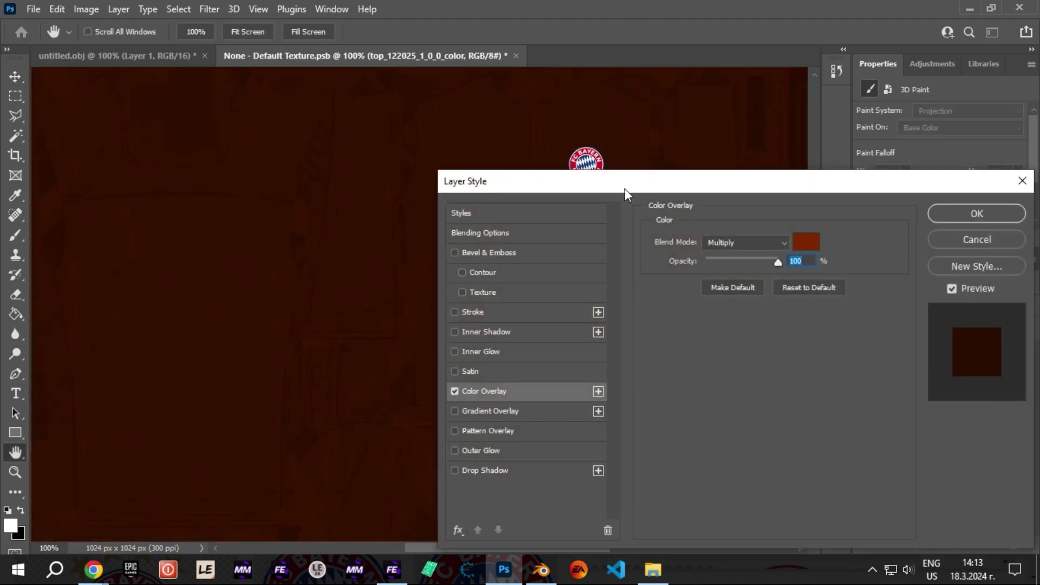
{"action": "left_click_drag", "start_coordinate": [625, 189], "coordinate": [632, 213]}
{"action": "left_click", "coordinate": [732, 267]}
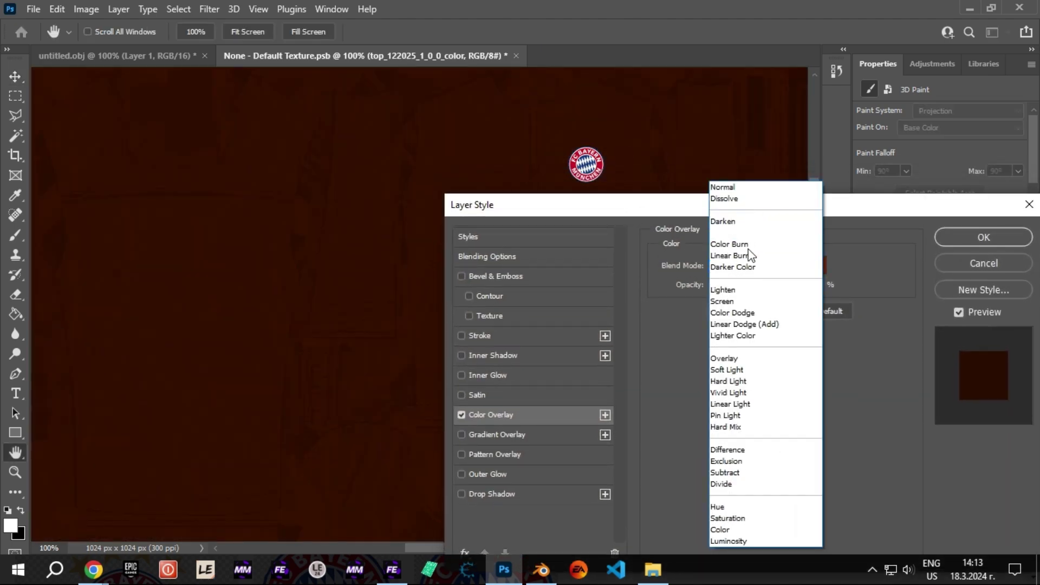
{"action": "left_click", "coordinate": [746, 291]}
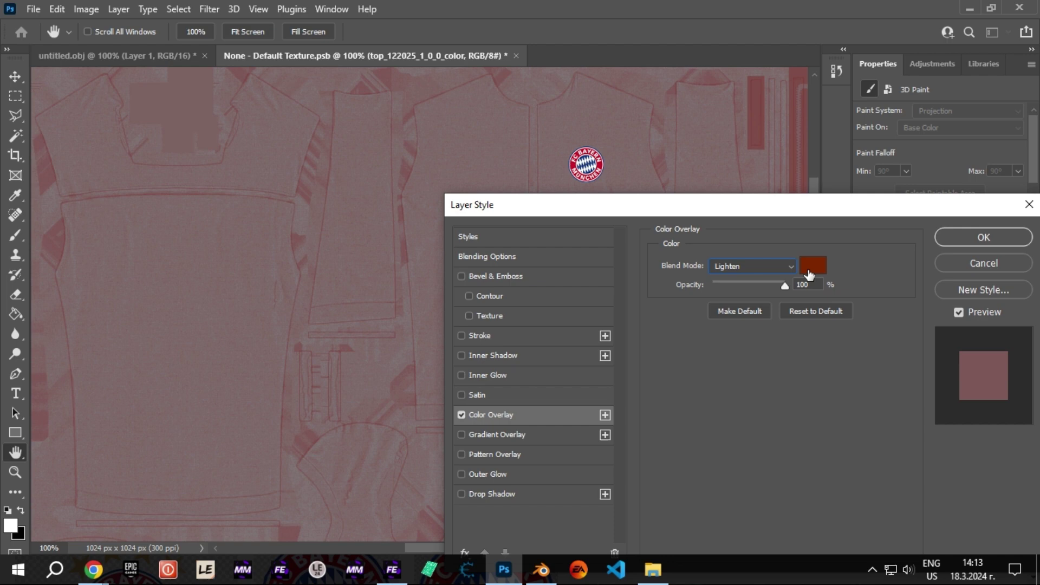
Step: Set the Color Overlay's color to a fully saturated bright red
{"action": "left_click", "coordinate": [810, 266]}
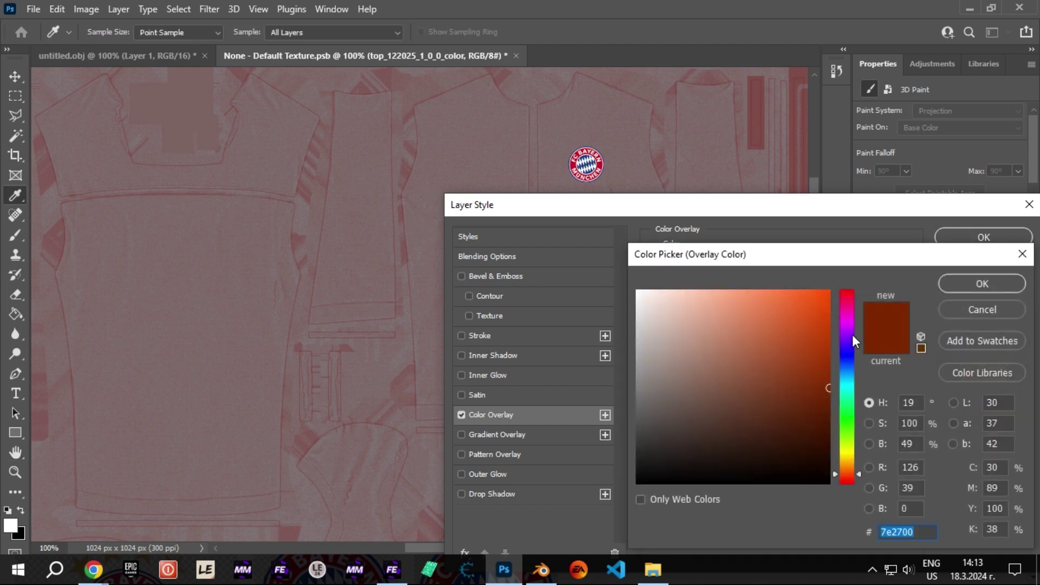
{"action": "left_click_drag", "start_coordinate": [852, 333], "coordinate": [850, 282]}
{"action": "left_click", "coordinate": [829, 291]}
{"action": "left_click", "coordinate": [975, 291]}
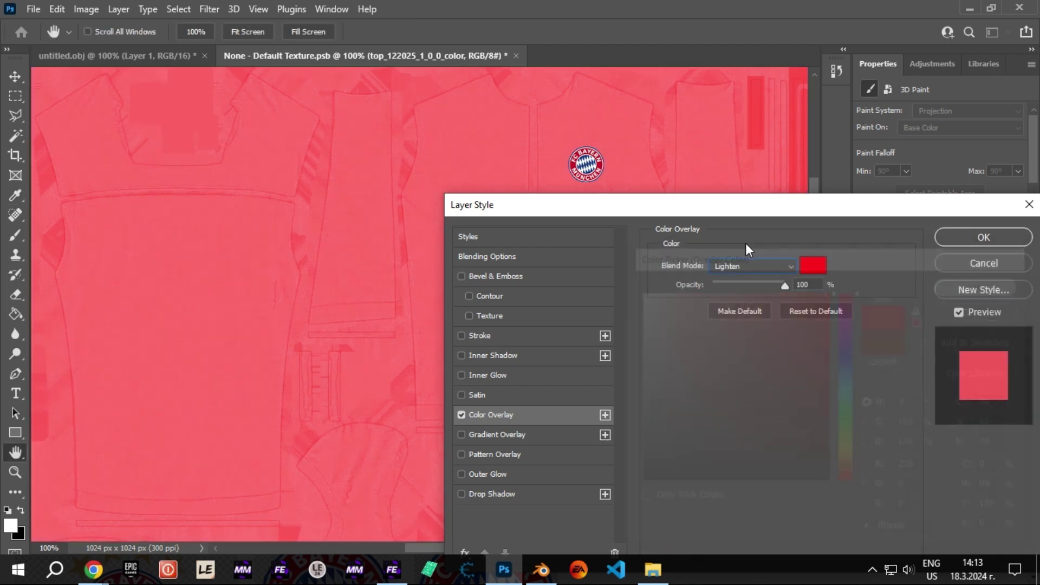
Step: Try the Darken and Color blend modes on the red Color Overlay, and apply the effect with the Overlay blend mode
{"action": "left_click", "coordinate": [754, 260]}
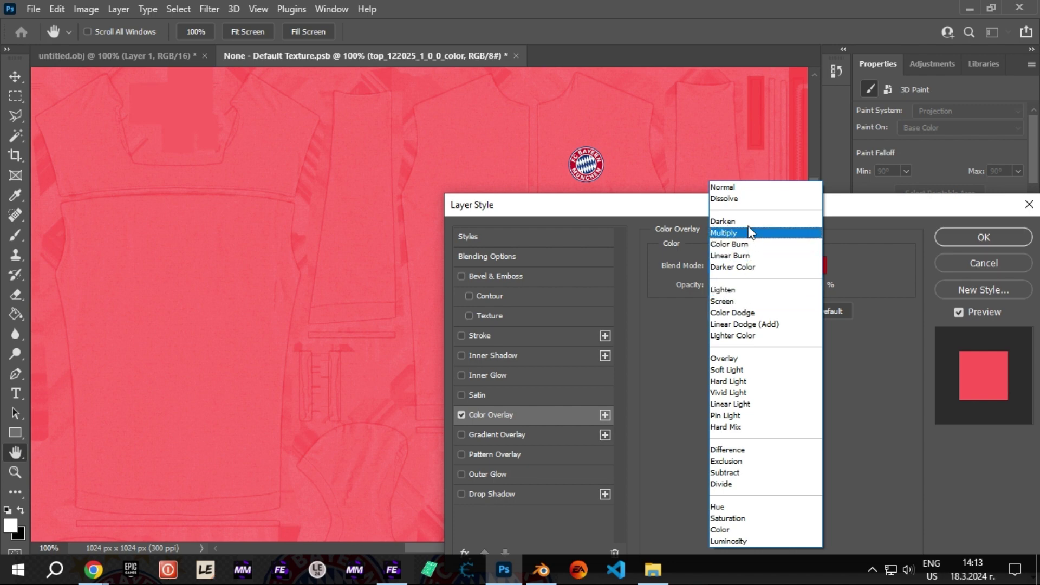
{"action": "left_click", "coordinate": [729, 221]}
{"action": "left_click", "coordinate": [734, 264]}
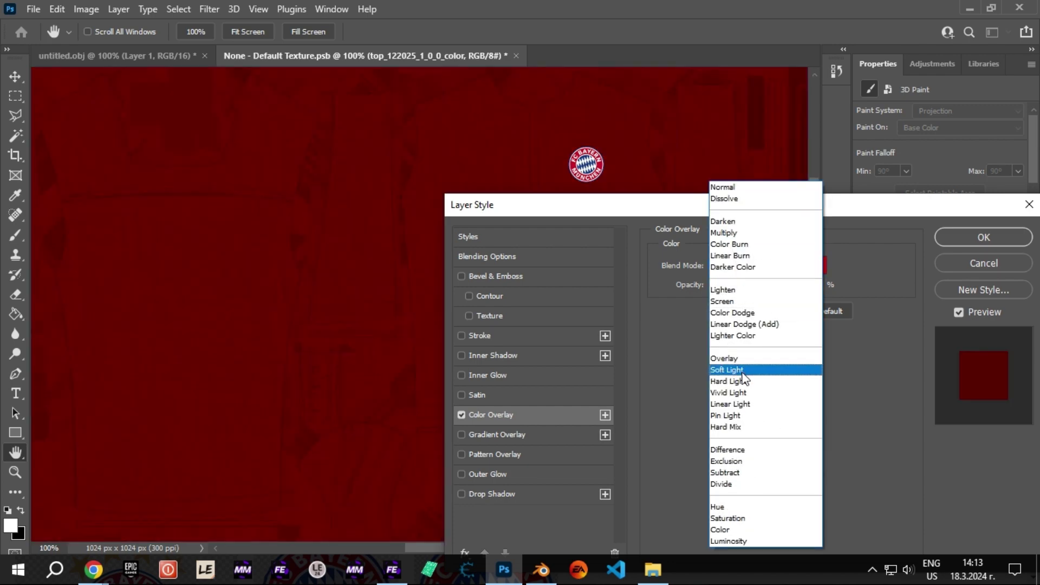
{"action": "left_click", "coordinate": [720, 530]}
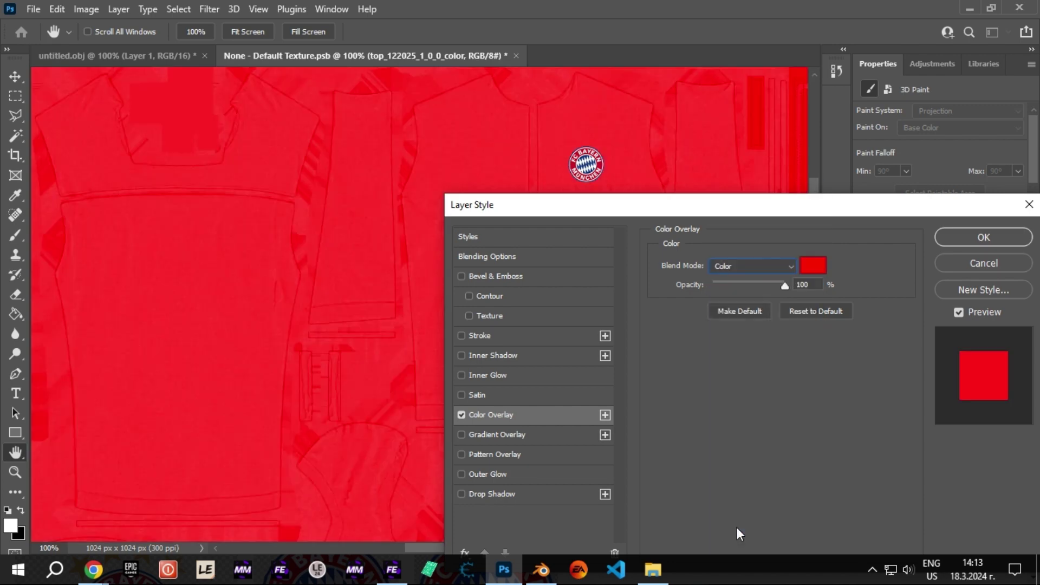
{"action": "left_click", "coordinate": [758, 274]}
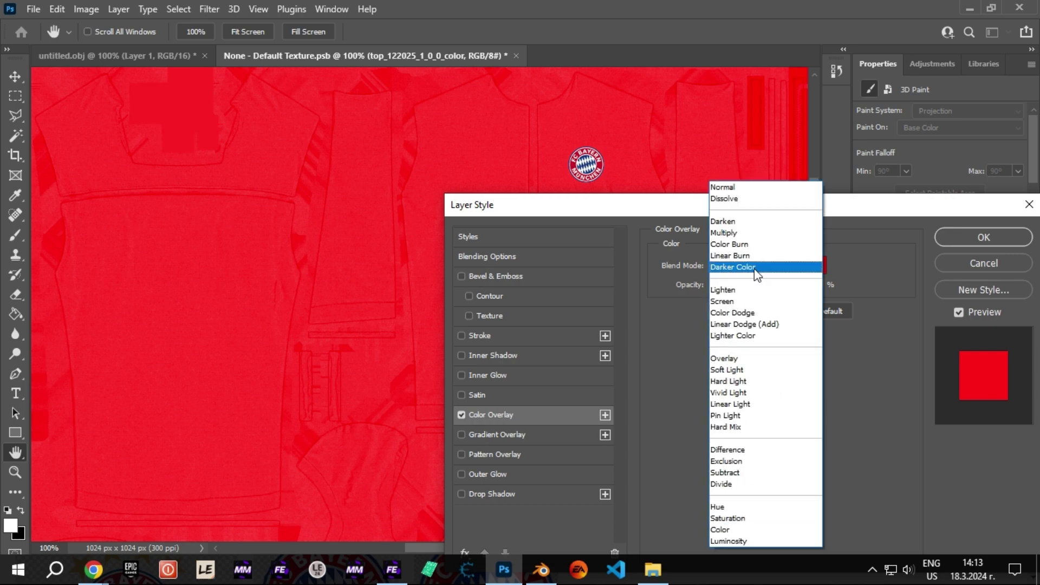
{"action": "left_click", "coordinate": [733, 359]}
{"action": "left_click", "coordinate": [995, 236]}
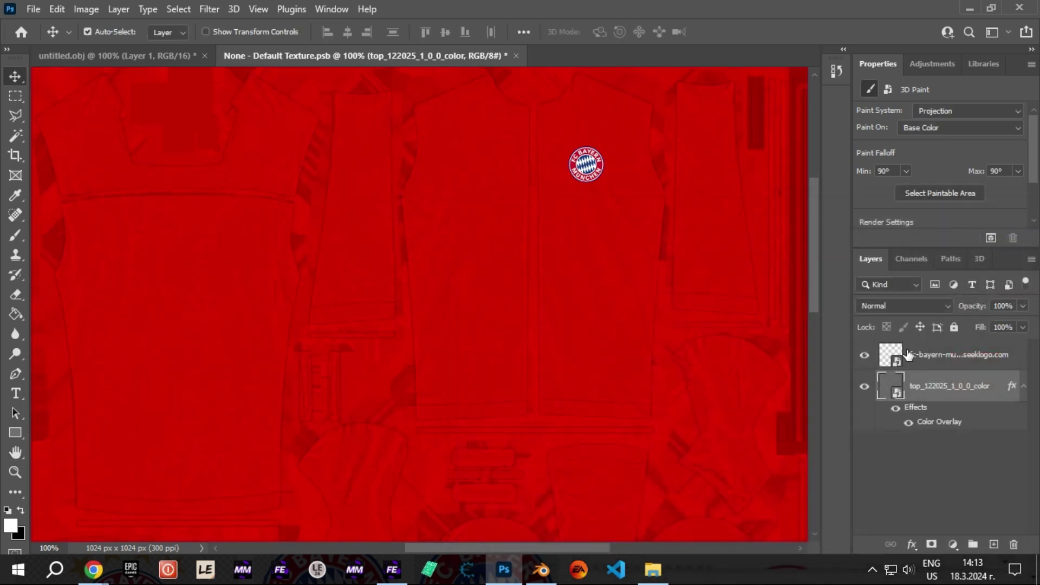
Step: Refresh the base color texture on the 3D jacket, and clear the layer style from the top_122025_1_0_0_color layer
{"action": "left_click", "coordinate": [182, 56]}
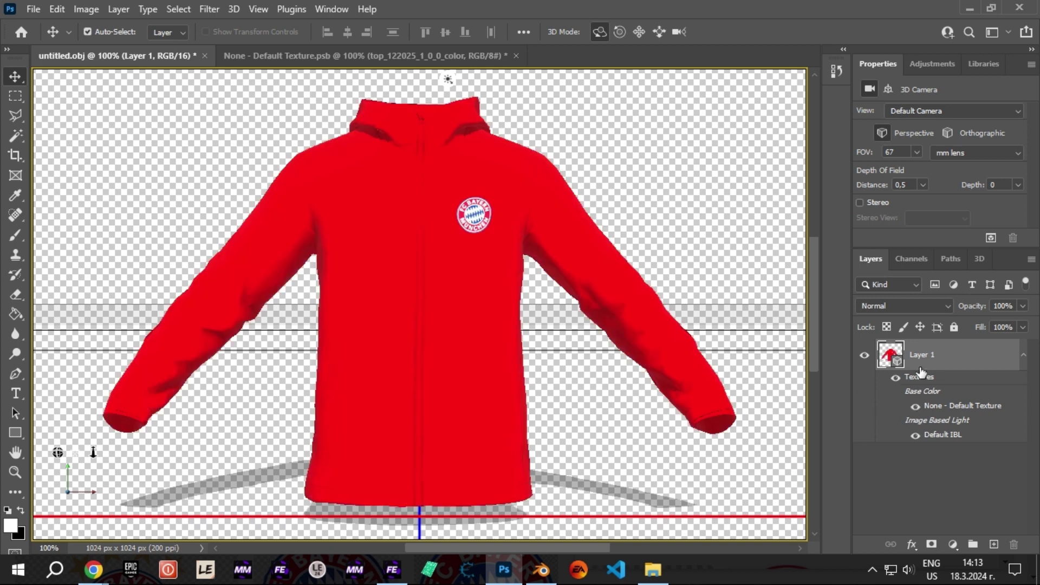
{"action": "double_click", "coordinate": [916, 409]}
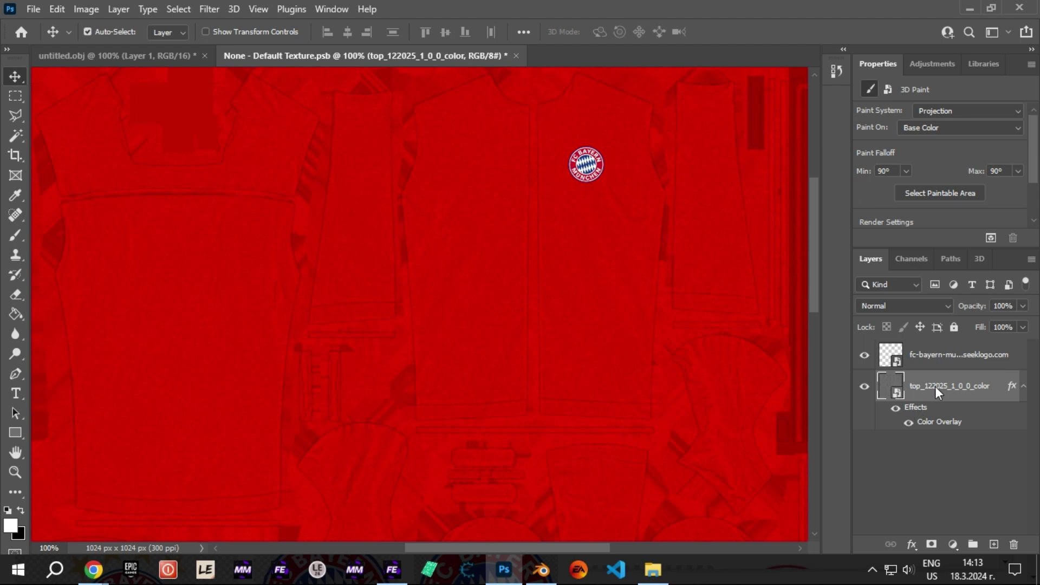
{"action": "right_click", "coordinate": [939, 391]}
{"action": "left_click", "coordinate": [843, 436]}
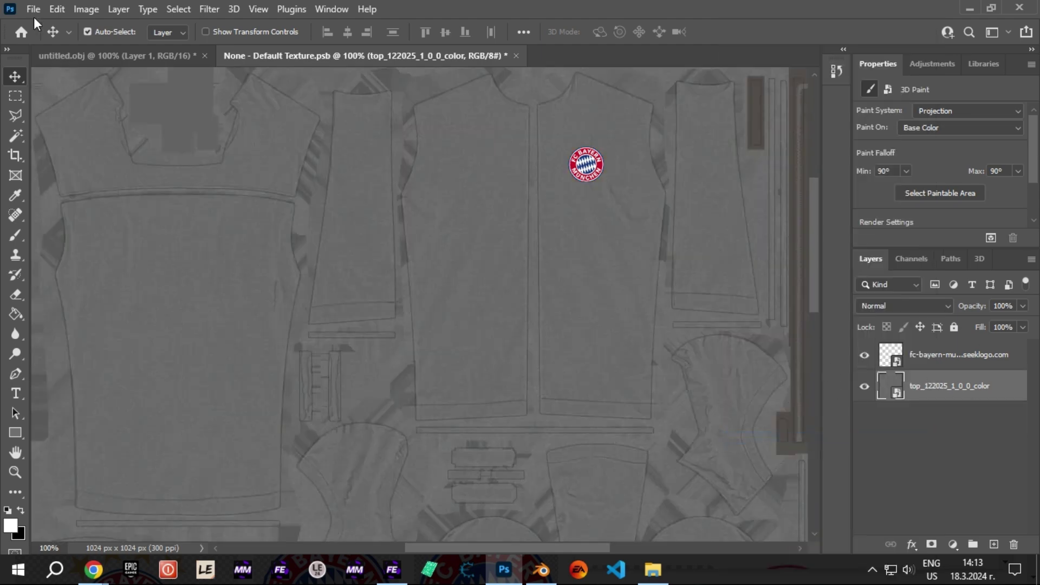
Step: Quick-export the texture document as a PNG named color in the jacket folder inside FC24 Clothes Preview on the desktop
{"action": "left_click", "coordinate": [34, 10]}
{"action": "mouse_move", "coordinate": [185, 231]}
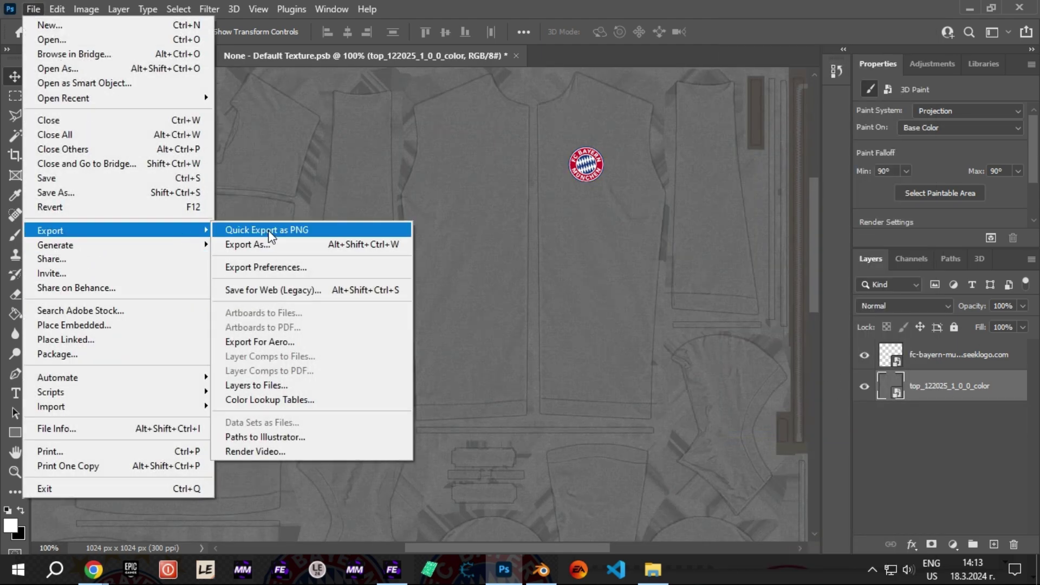
{"action": "left_click", "coordinate": [270, 232]}
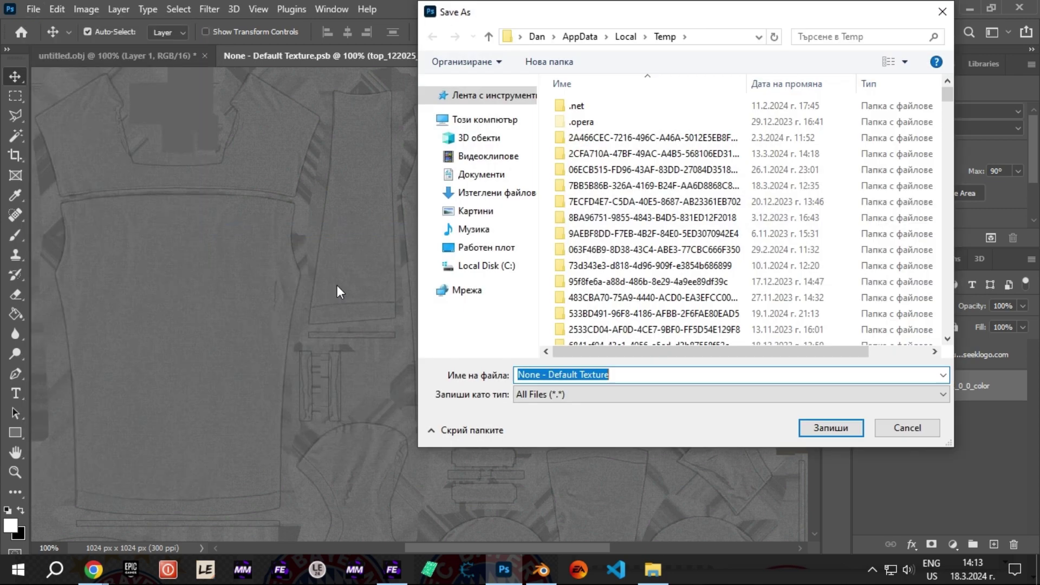
{"action": "left_click", "coordinate": [488, 248]}
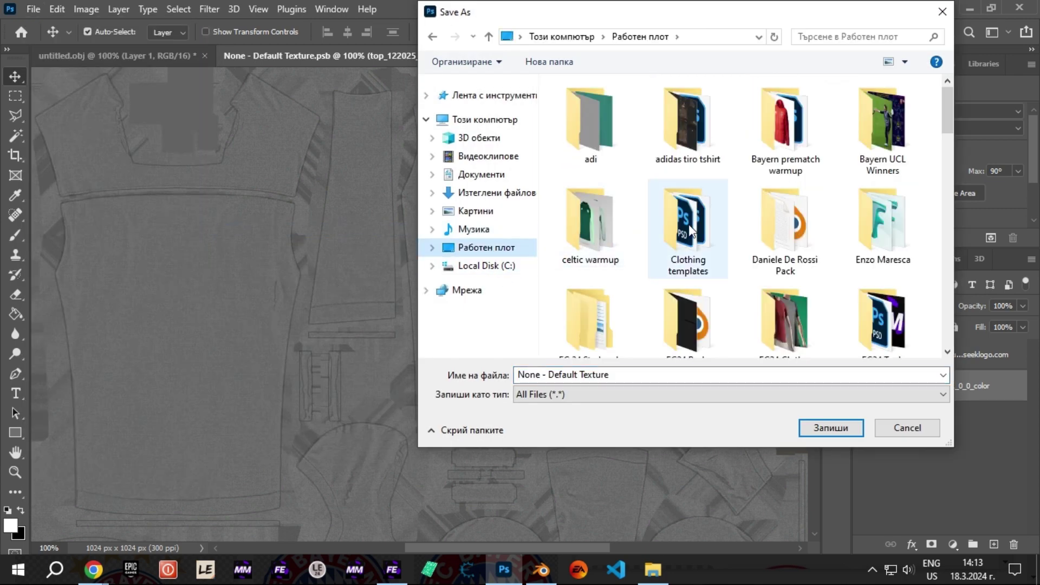
{"action": "scroll", "coordinate": [785, 260], "scroll_direction": "down", "scroll_amount": 2}
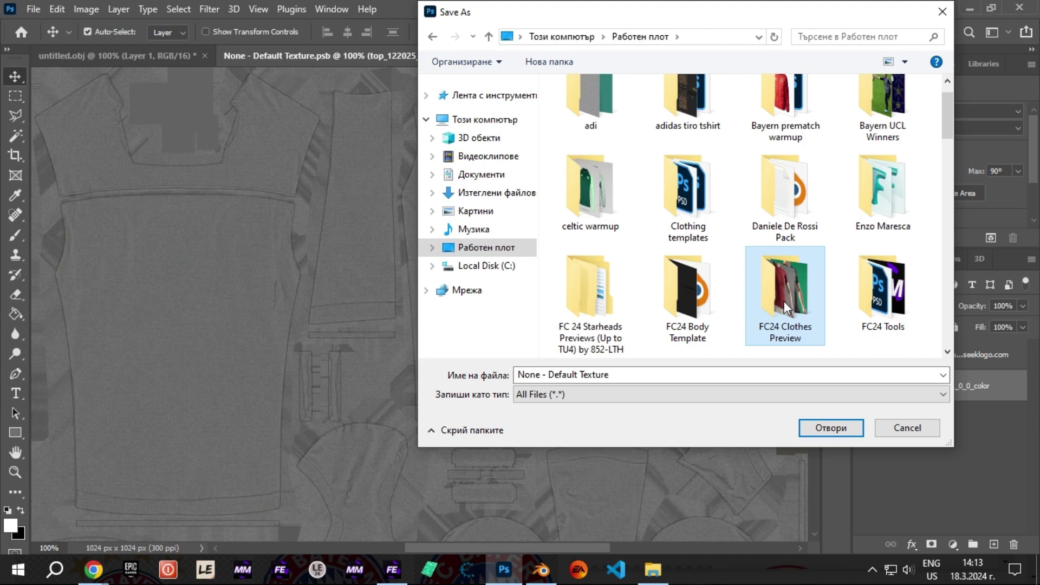
{"action": "double_click", "coordinate": [785, 303]}
{"action": "double_click", "coordinate": [617, 151]}
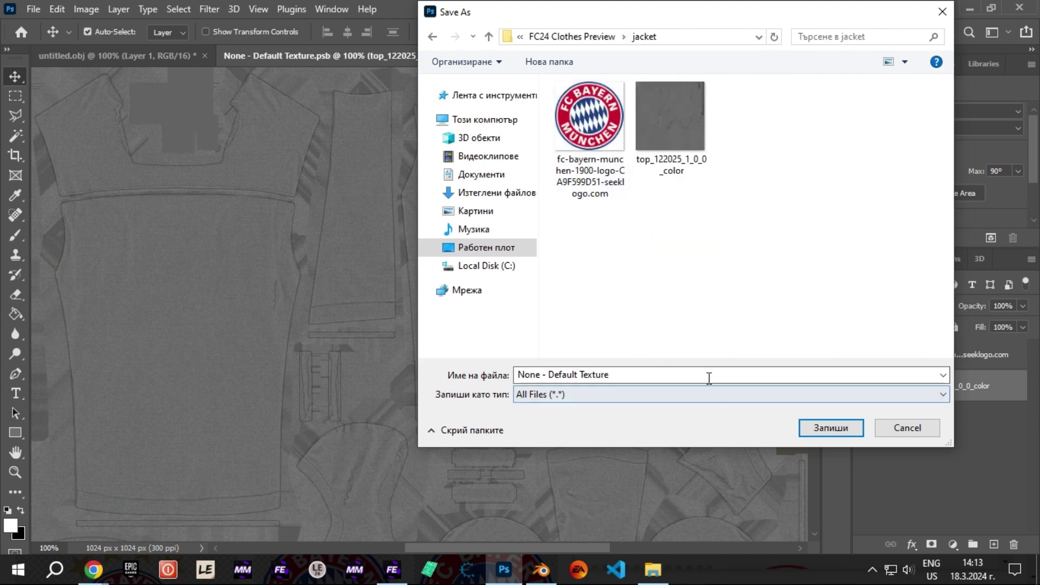
{"action": "double_click", "coordinate": [759, 368]}
{"action": "type", "text": "col"}
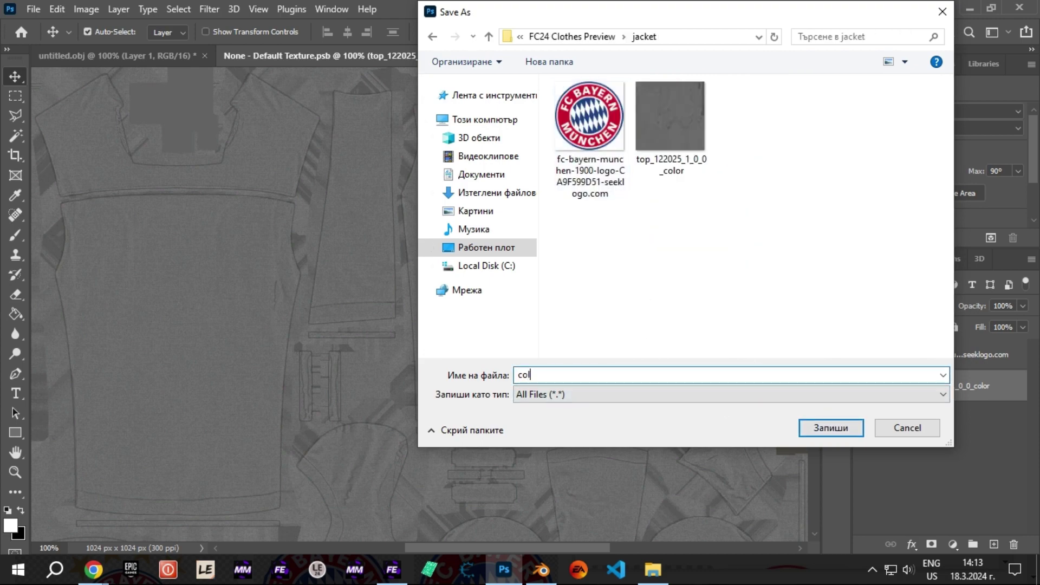
{"action": "type", "text": "or"}
{"action": "key", "text": "Return"}
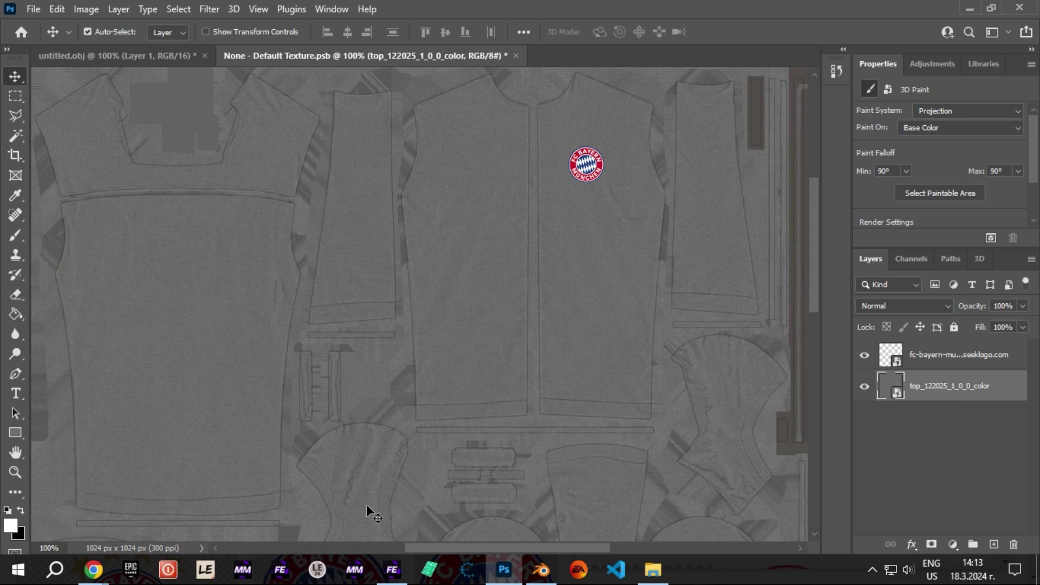
Step: Switch to FIFA Editor Tool, close the open mesh asset, and import the exported color PNG into the top_122025_1_0_0_color texture
{"action": "key", "text": "alt+Tab"}
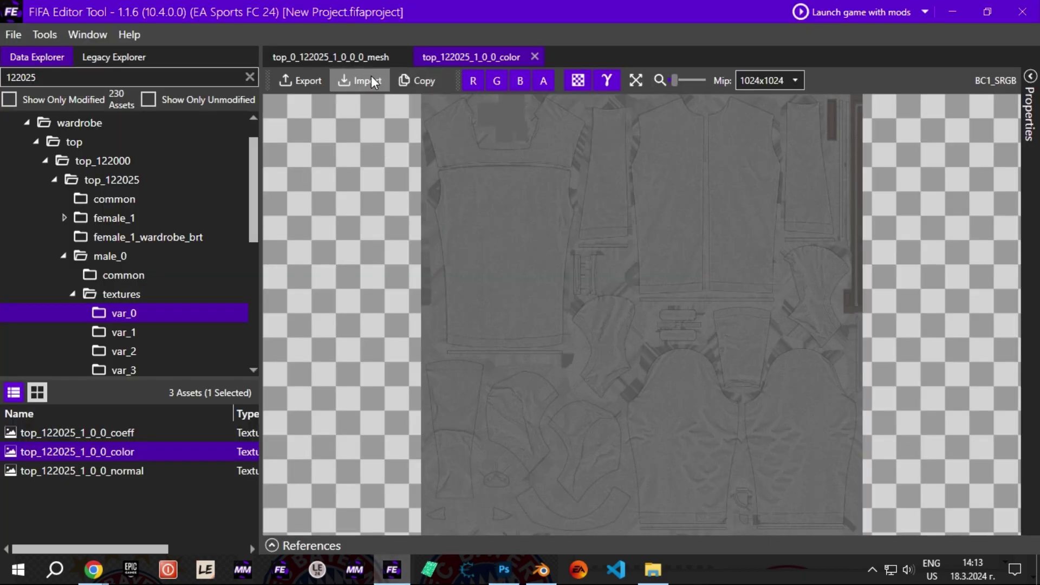
{"action": "left_click", "coordinate": [401, 57]}
{"action": "left_click", "coordinate": [359, 80]}
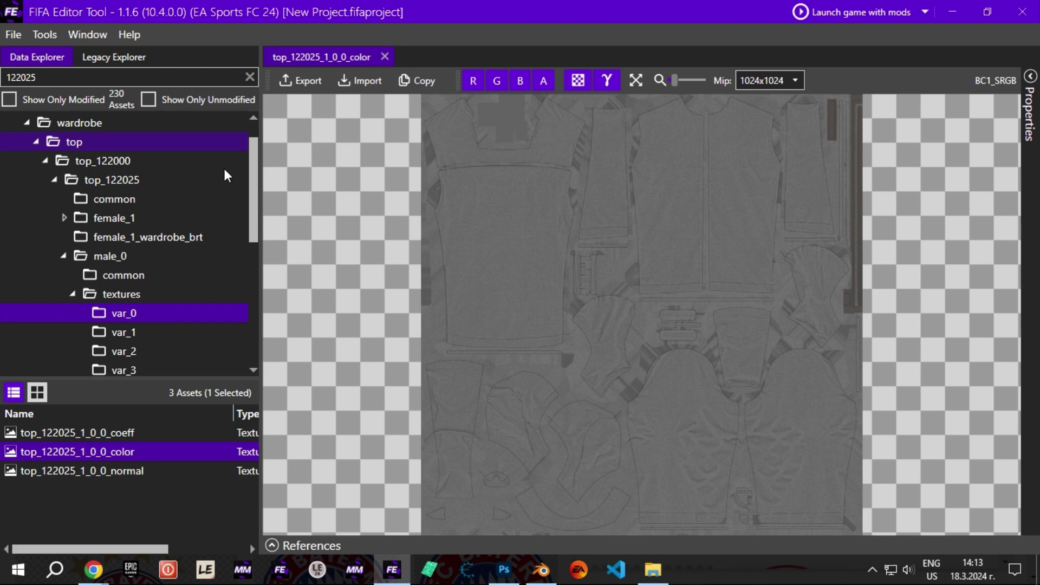
Step: Open top_0_122025_1_0_0_0_mesh from the male_0 folder and examine the logo on the jacket up close
{"action": "left_click", "coordinate": [111, 256]}
{"action": "double_click", "coordinate": [116, 527]}
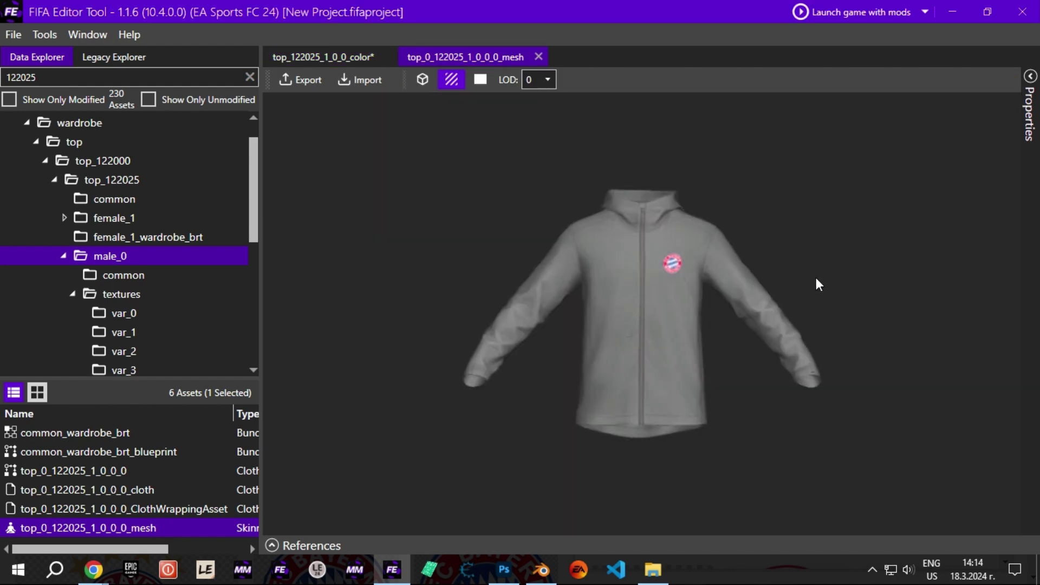
{"action": "scroll", "coordinate": [816, 277], "scroll_direction": "up", "scroll_amount": 5}
{"action": "mouse_move", "coordinate": [828, 317]}
{"action": "left_mouse_down"}
{"action": "mouse_move", "coordinate": [609, 346]}
{"action": "mouse_move", "coordinate": [885, 318]}
{"action": "mouse_move", "coordinate": [768, 330]}
{"action": "mouse_move", "coordinate": [827, 307]}
{"action": "left_mouse_up"}
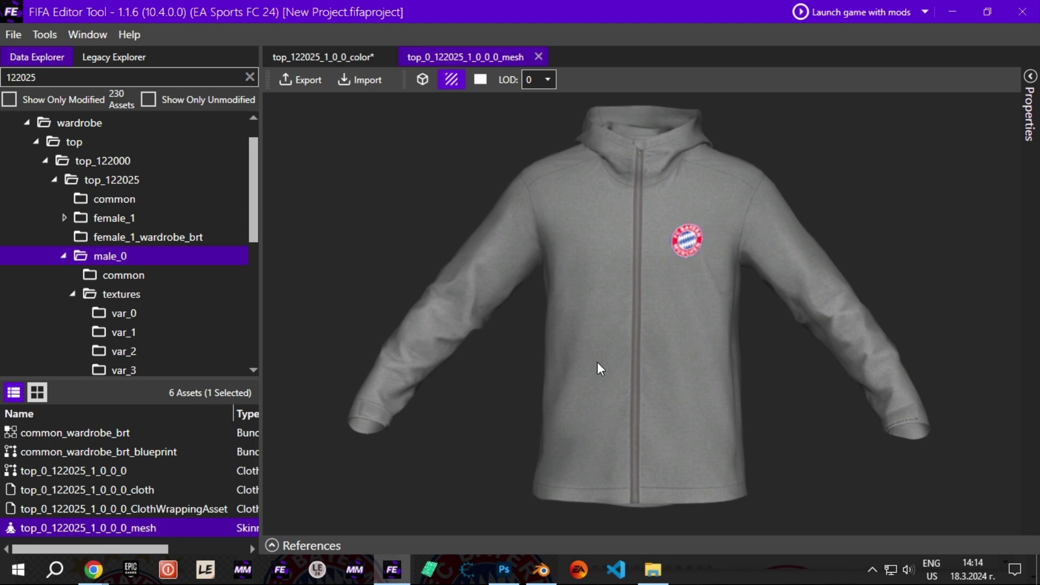
Step: Start exporting the project to a mod titled bayern jacket, filling in the author name, custom category tutorial and version 1
{"action": "left_click", "coordinate": [14, 34]}
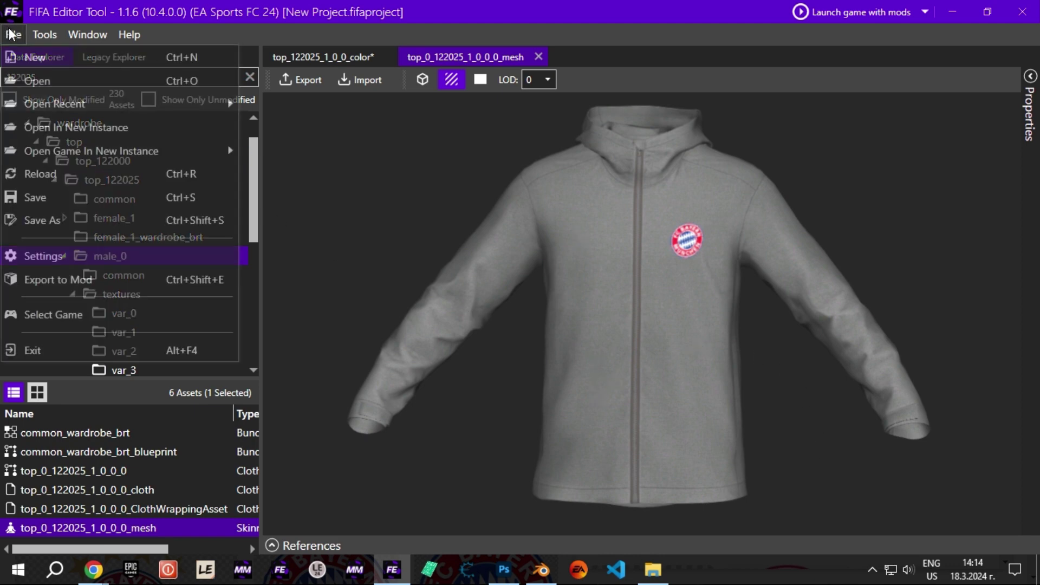
{"action": "left_click", "coordinate": [43, 277]}
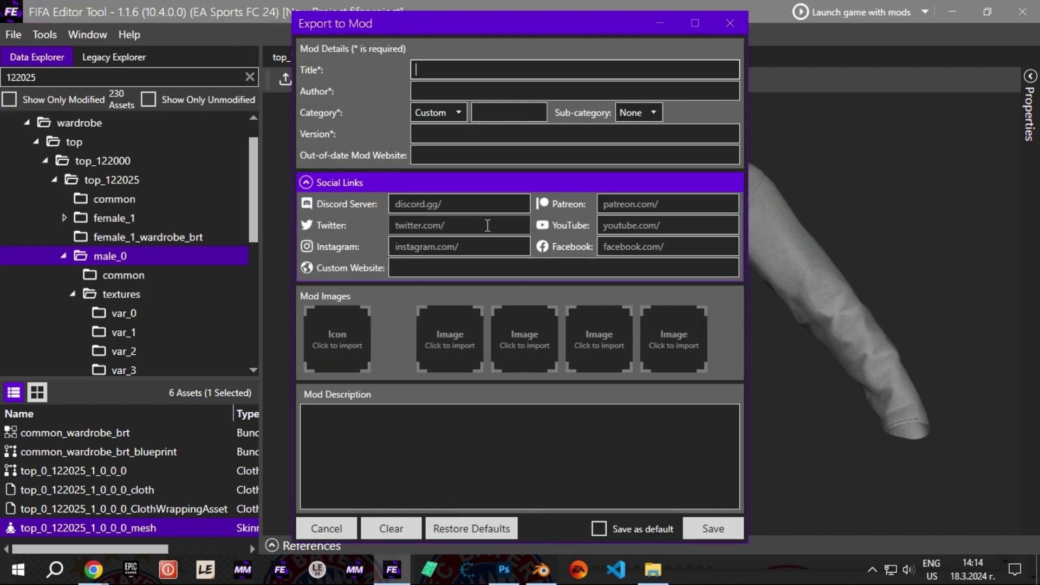
{"action": "type", "text": "bayern jacket"}
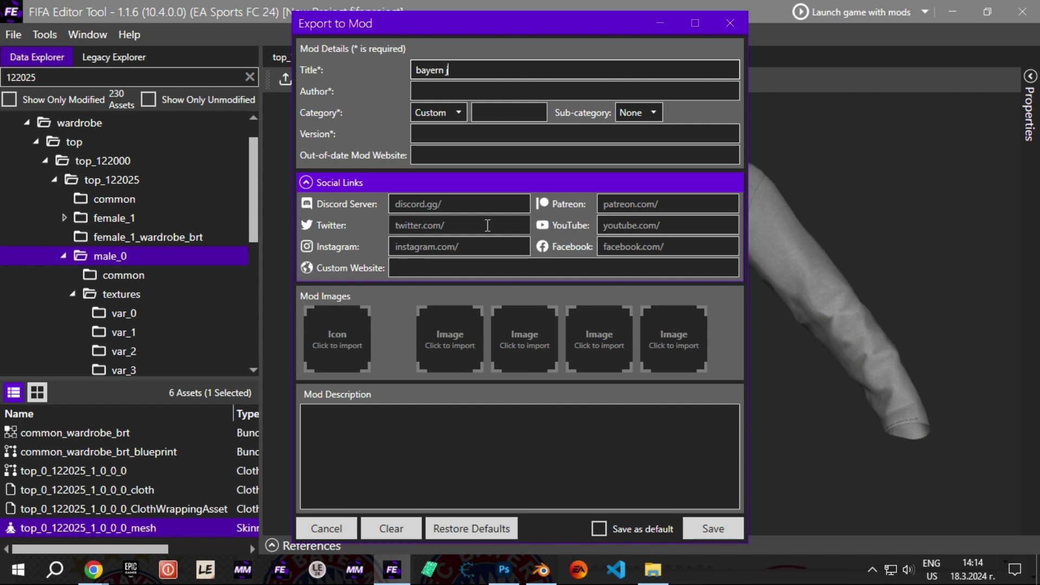
{"action": "left_click", "coordinate": [490, 91]}
{"action": "type", "text": "bizzybg"}
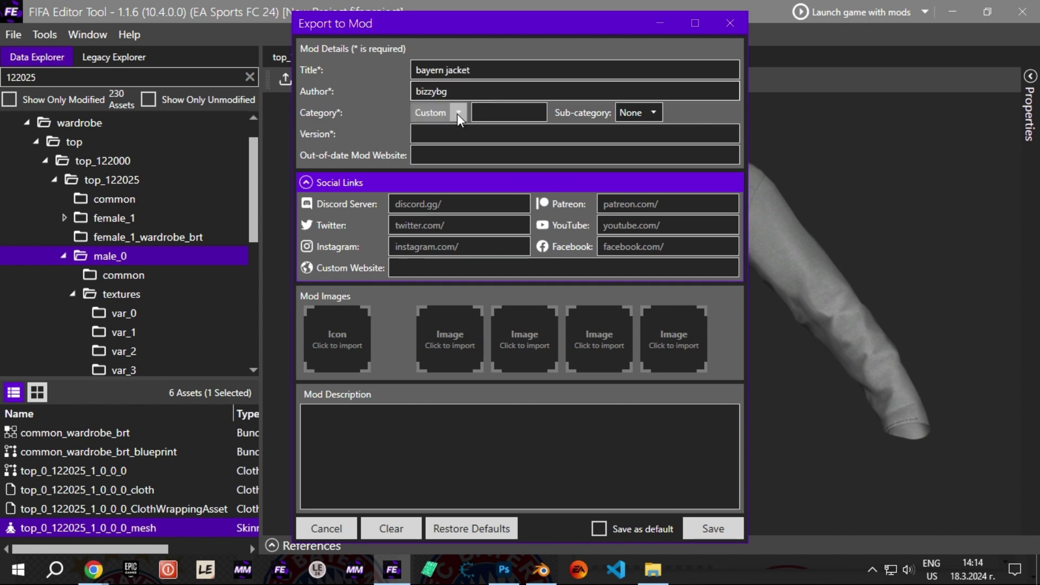
{"action": "left_click", "coordinate": [507, 112]}
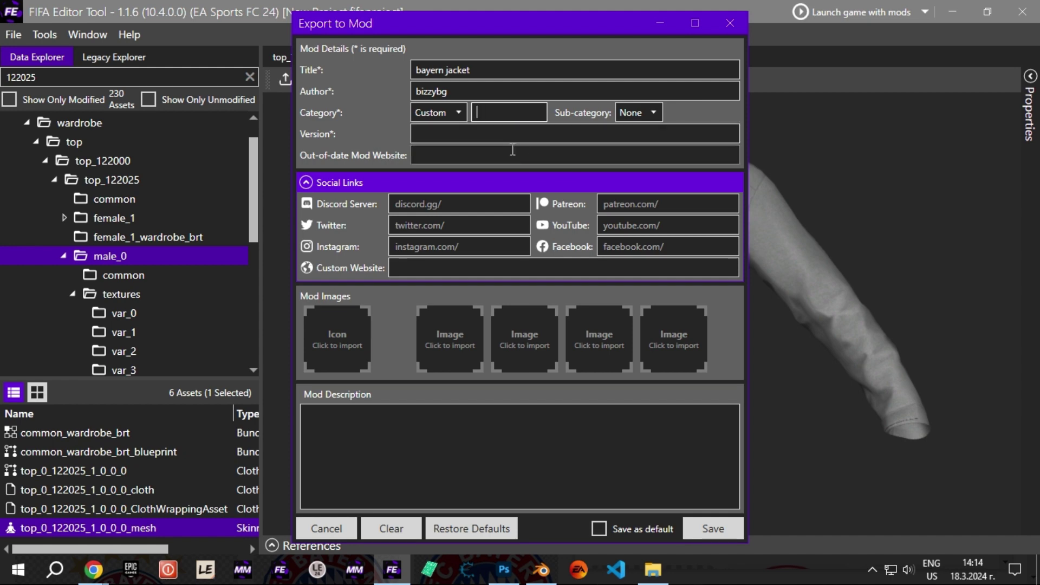
{"action": "type", "text": "tutorial"}
{"action": "left_click", "coordinate": [515, 138]}
{"action": "type", "text": "1"}
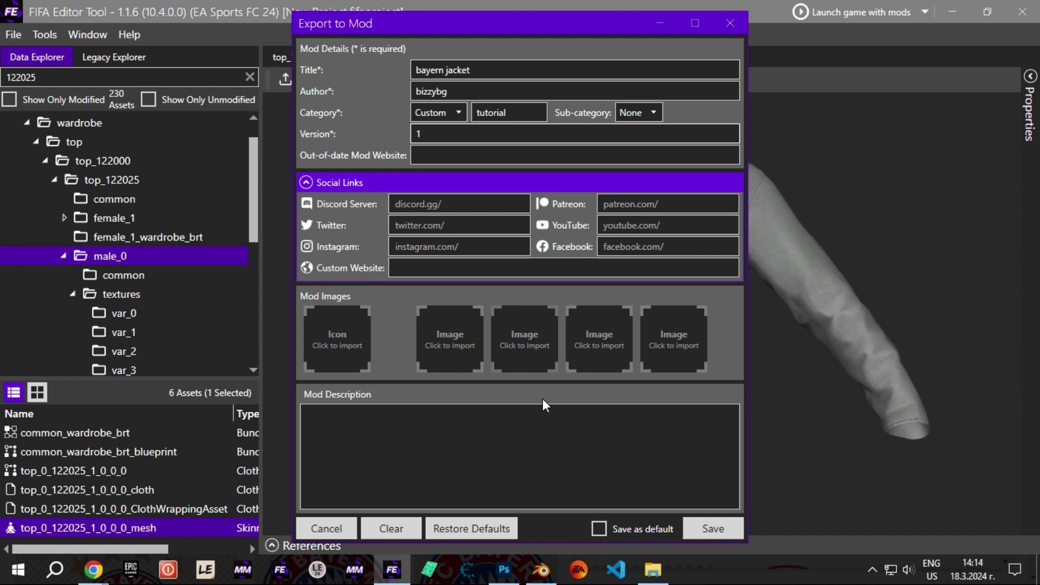
Step: Save the mod as a FIFA Editor Tool Mod file named bayernjacket in the jacket folder
{"action": "left_click", "coordinate": [702, 527]}
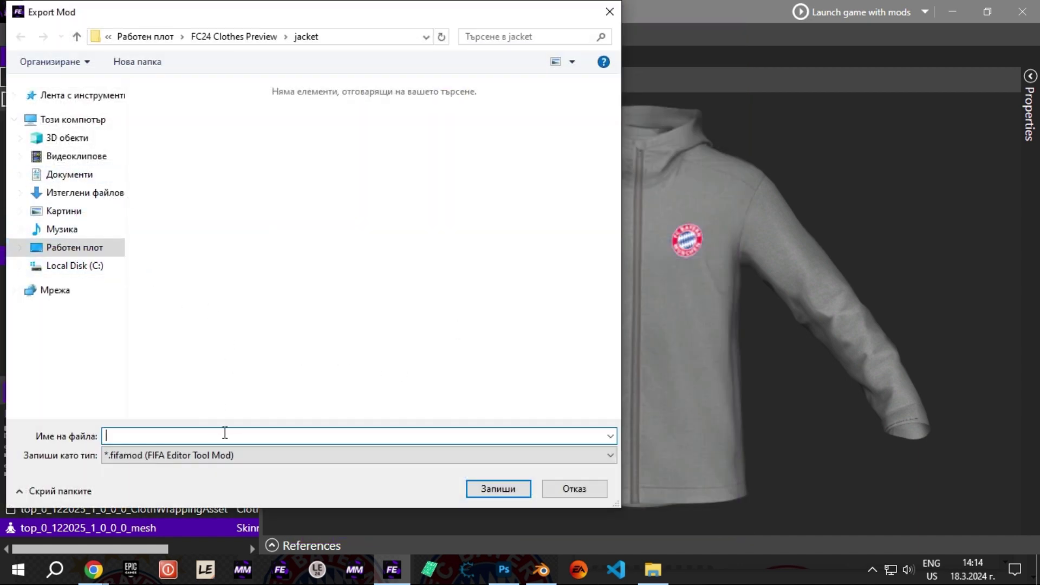
{"action": "type", "text": "bayernjacket"}
{"action": "key", "text": "Return"}
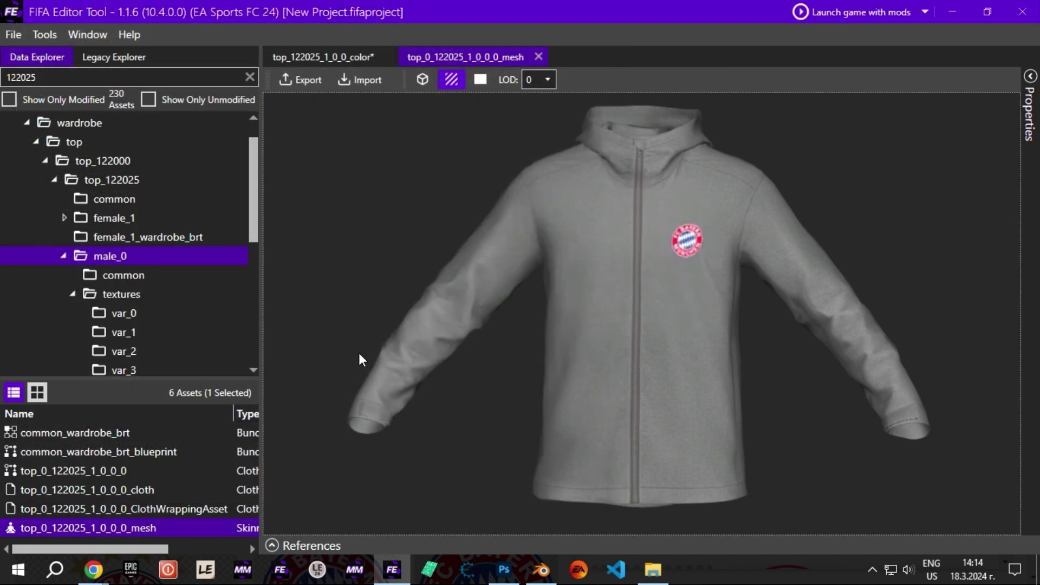